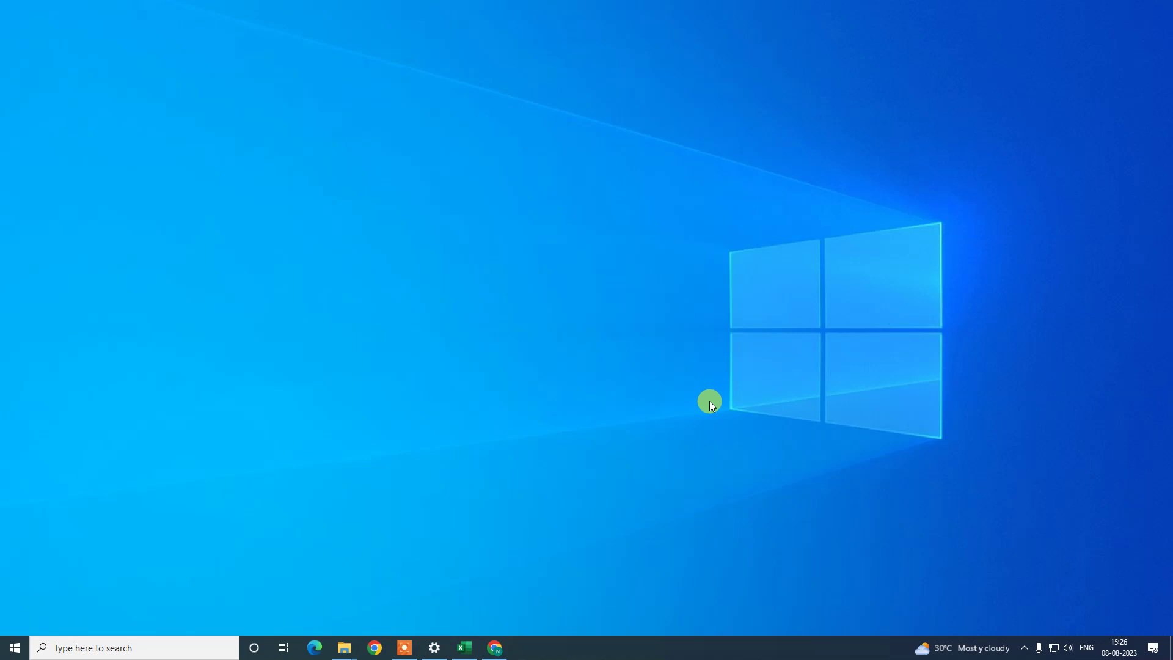
Step: Open Chrome and search Google for 'my business' to list the three managed car dealer profiles
left_click(495, 647)
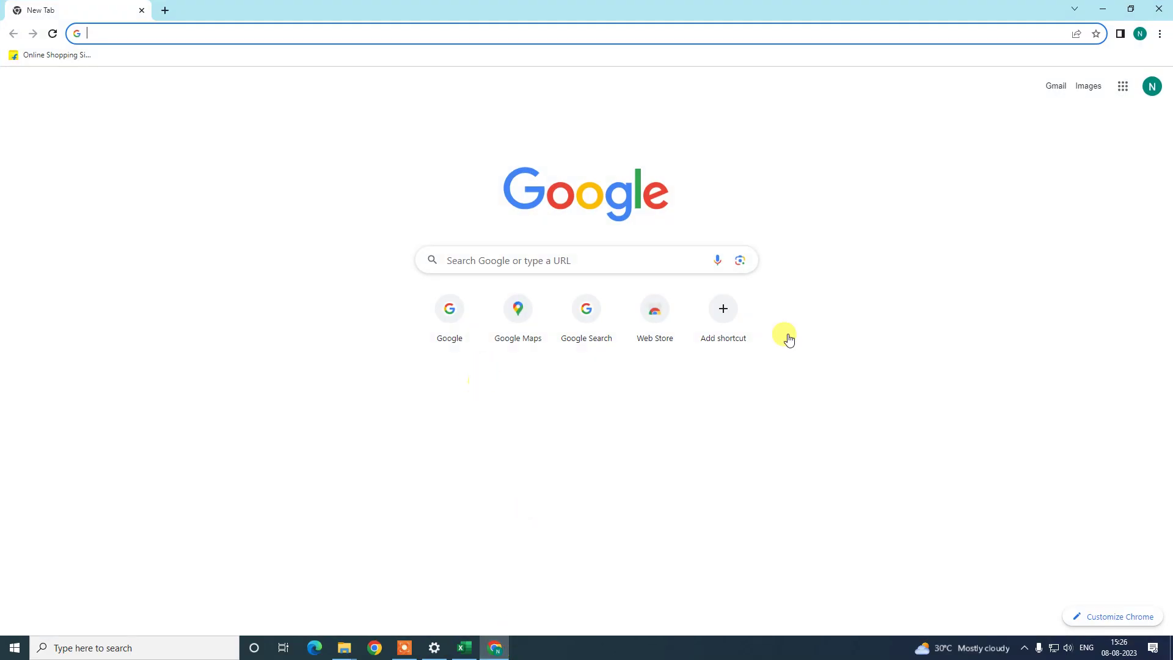
left_click(1152, 95)
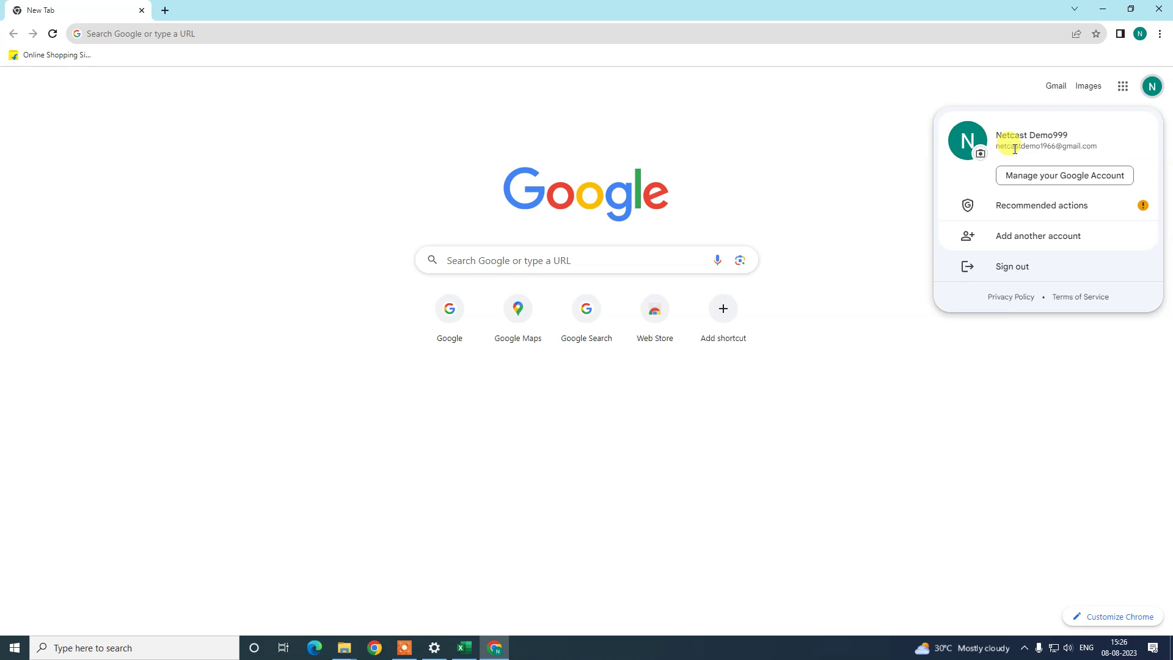
left_click(346, 138)
left_click(495, 260)
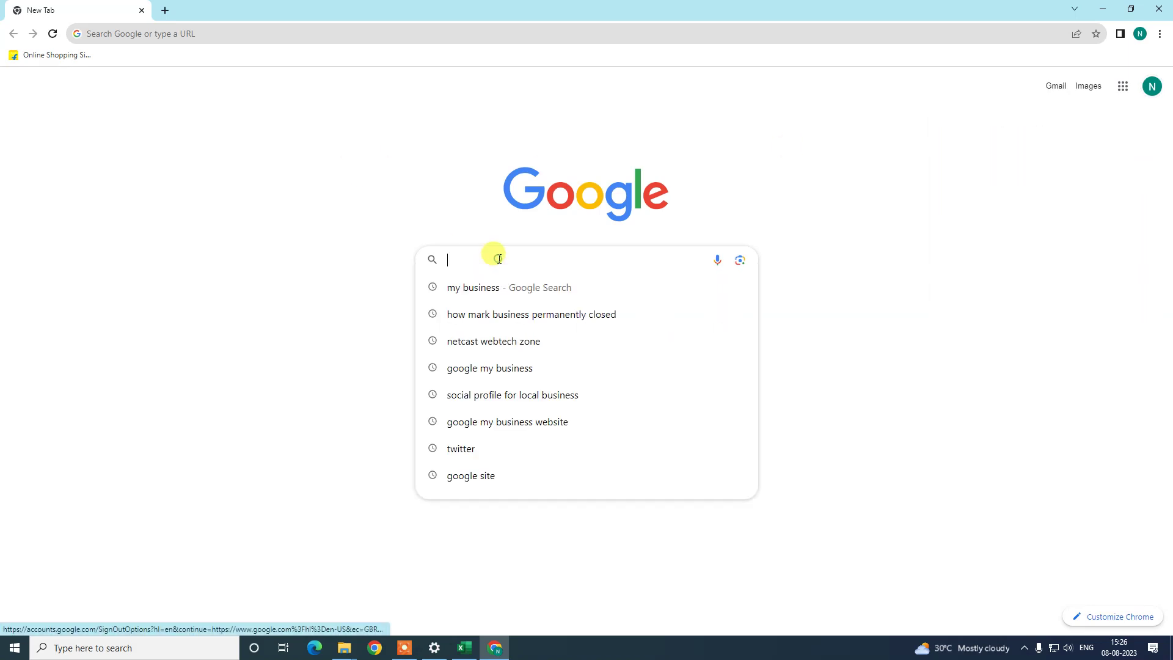
left_click(496, 294)
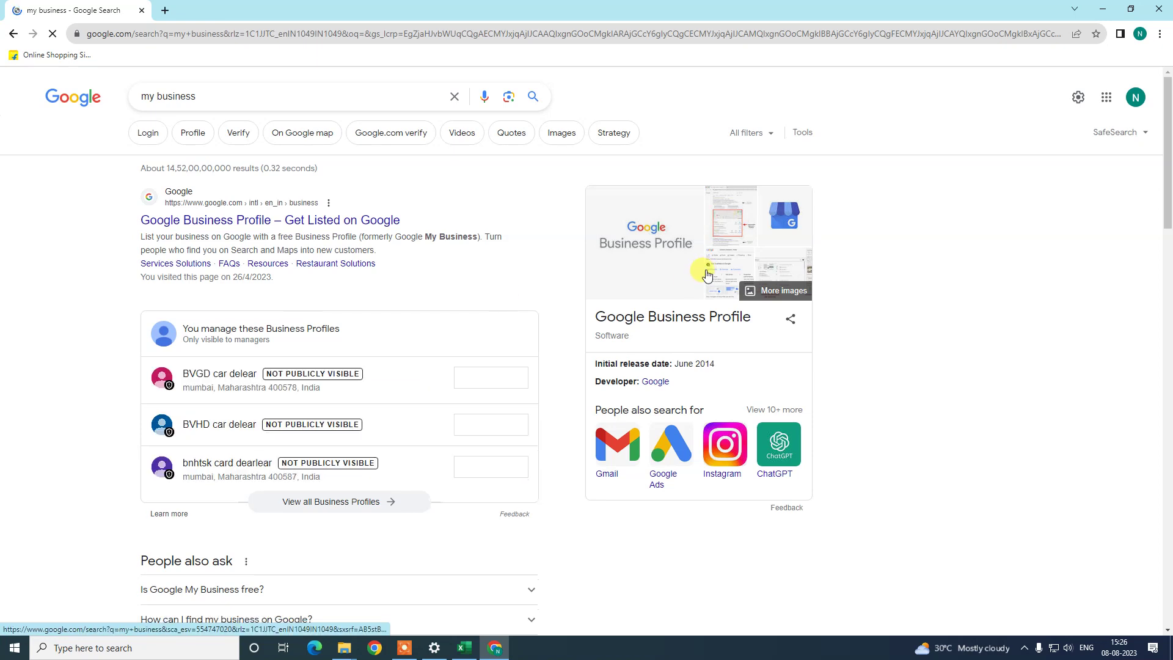
scroll(707, 276, "down", 1)
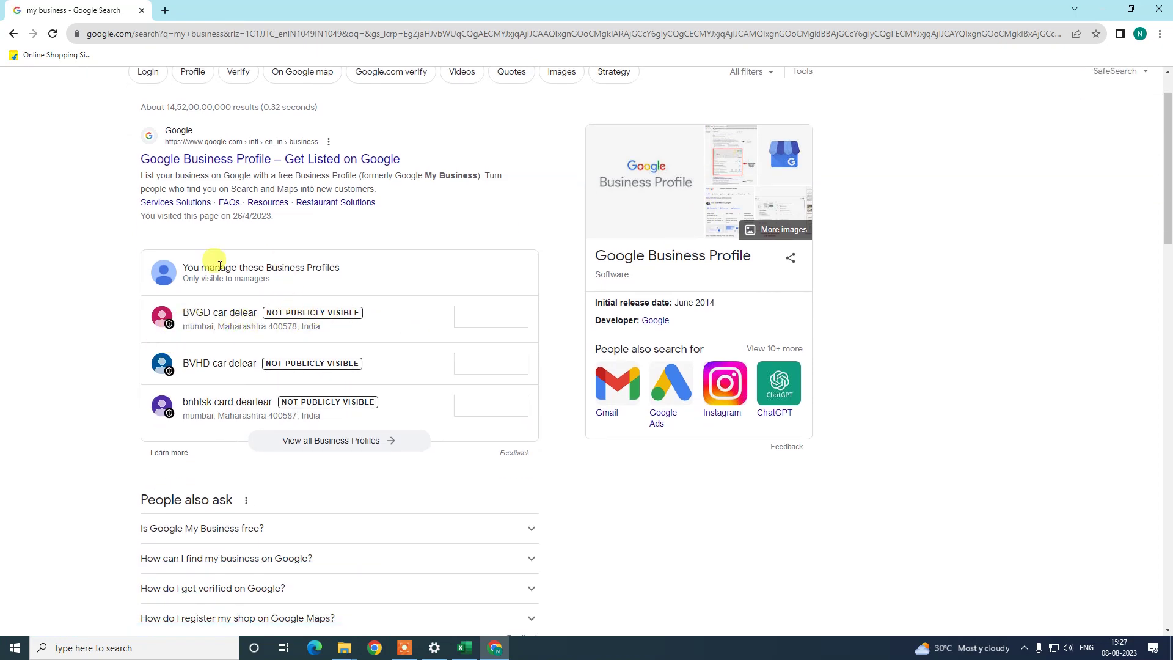
Step: From all Business Profiles, open the bnhtsk card dearlear panel and show its three-dot options menu
left_click(389, 446)
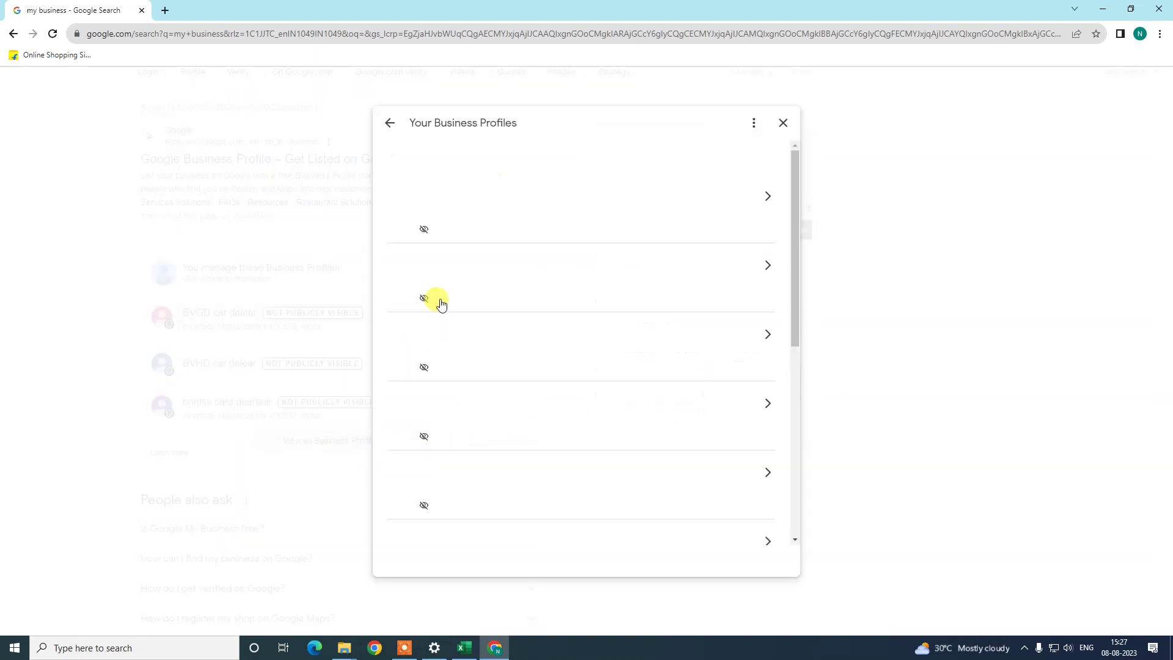
left_click(960, 341)
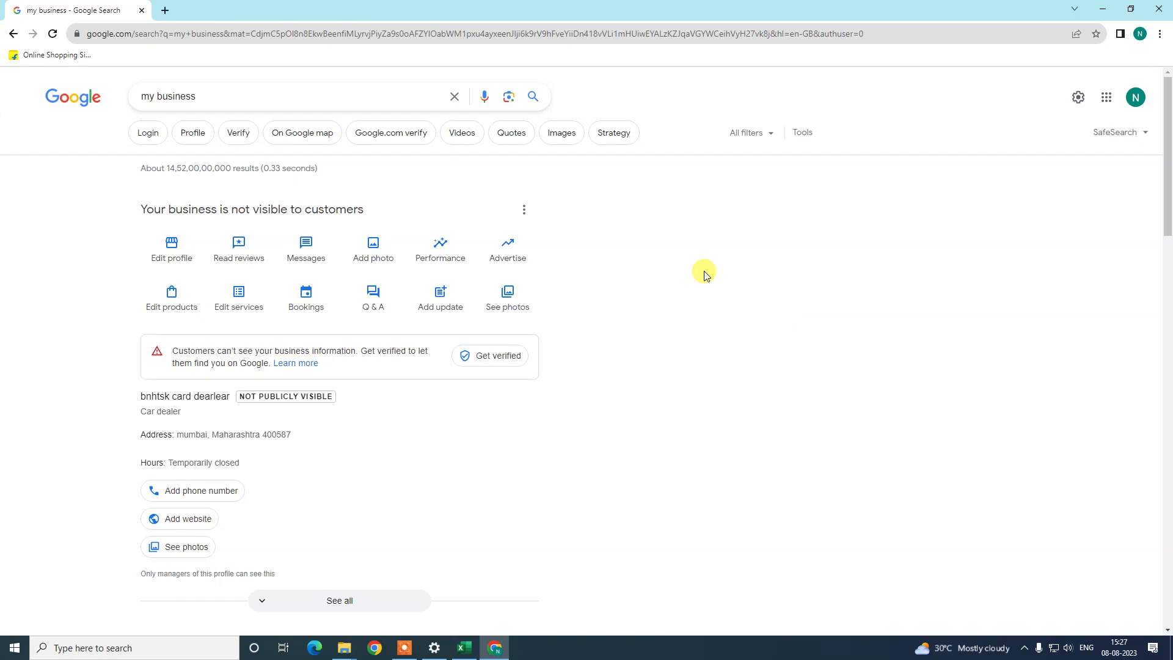
left_click(524, 211)
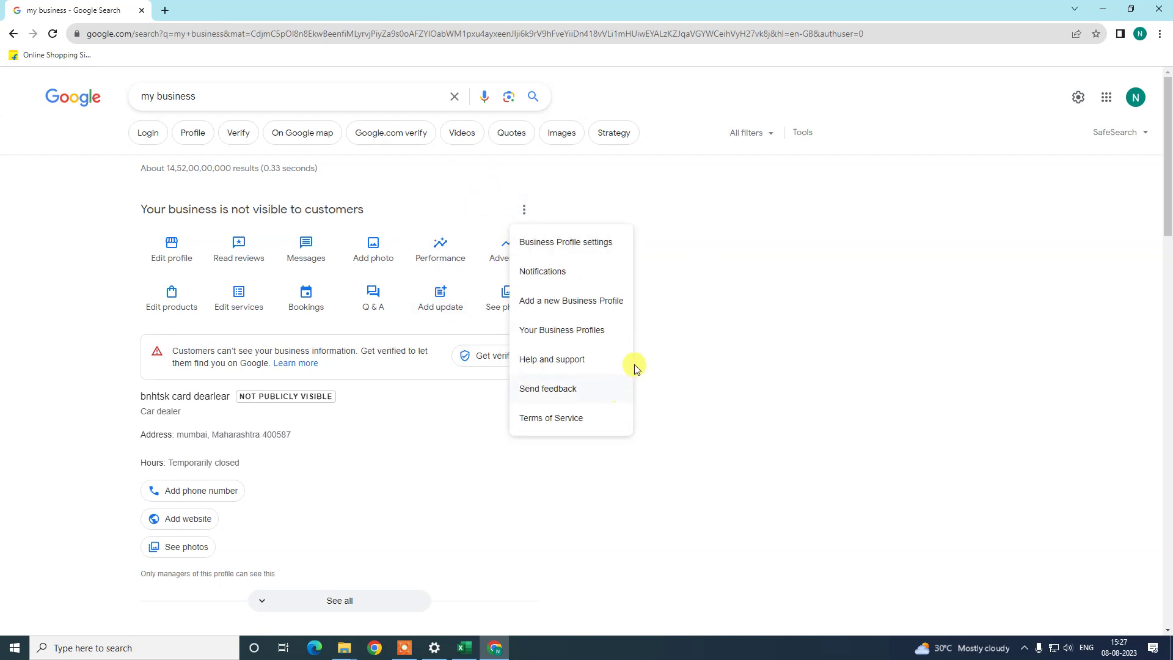
Step: Go through Business Profile settings > Linked accounts to the Businesses list, noting bnhtsk's Temporarily closed status
left_click(578, 243)
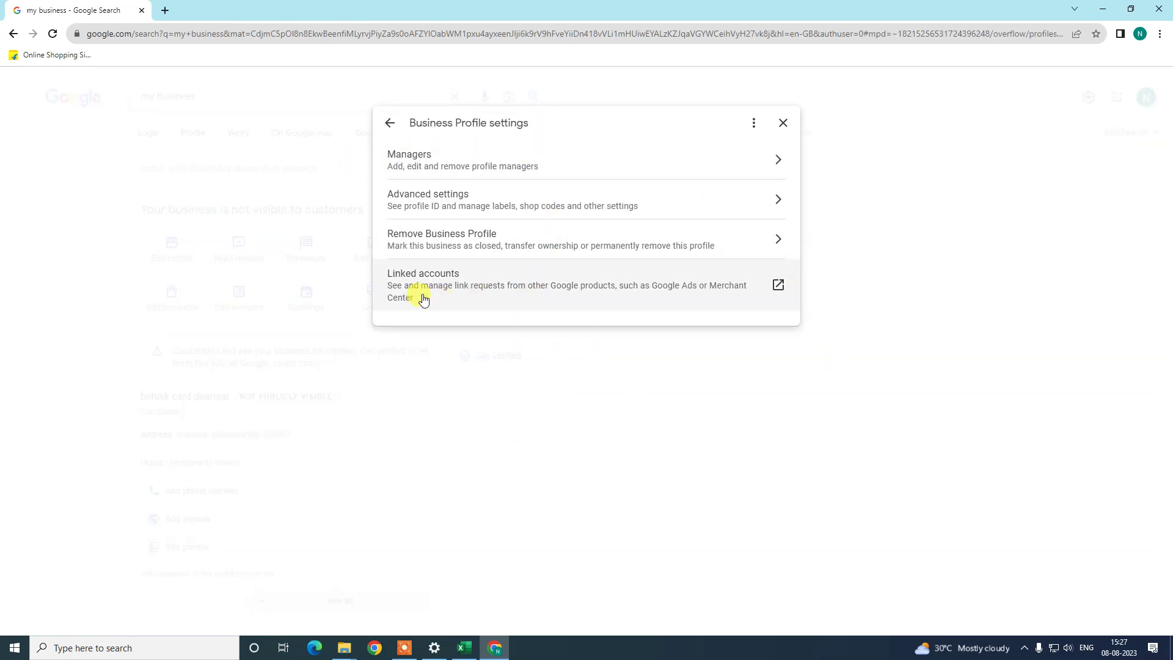
left_click(419, 296)
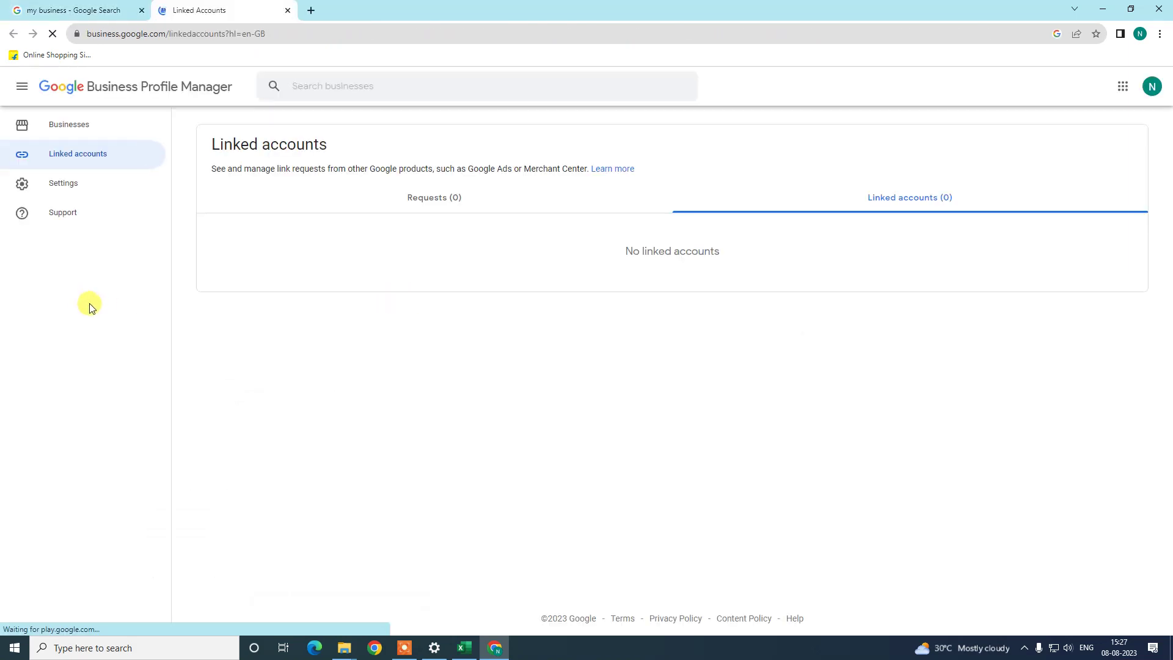
left_click(55, 128)
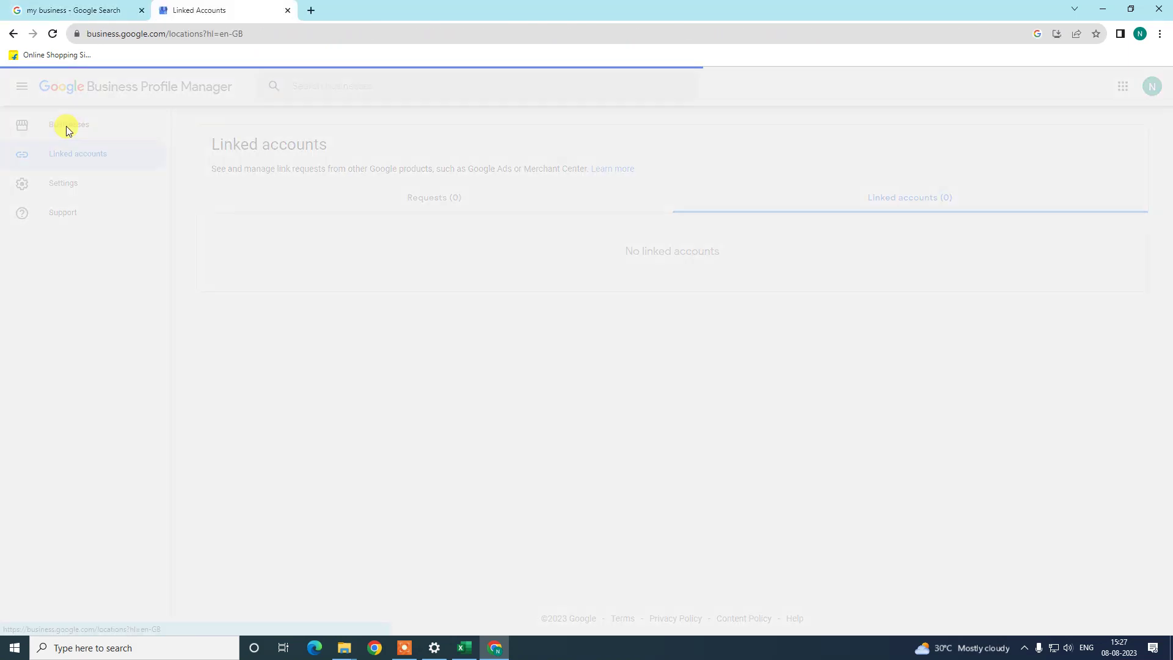
scroll(525, 263, "down", 3)
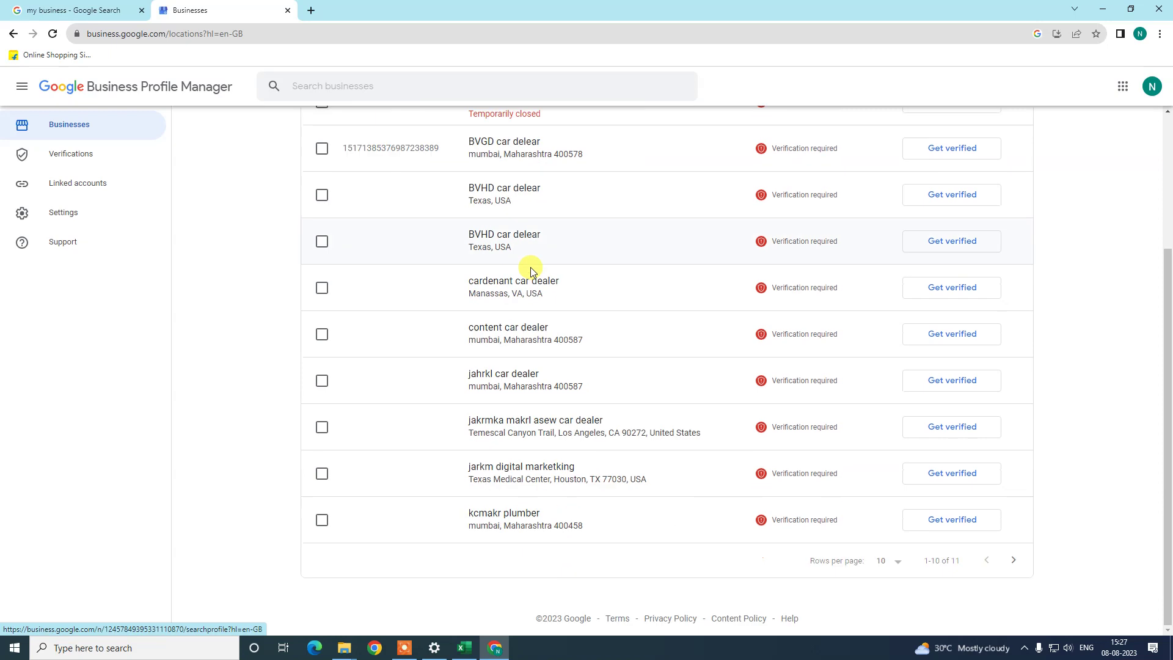
scroll(619, 322, "up", 3)
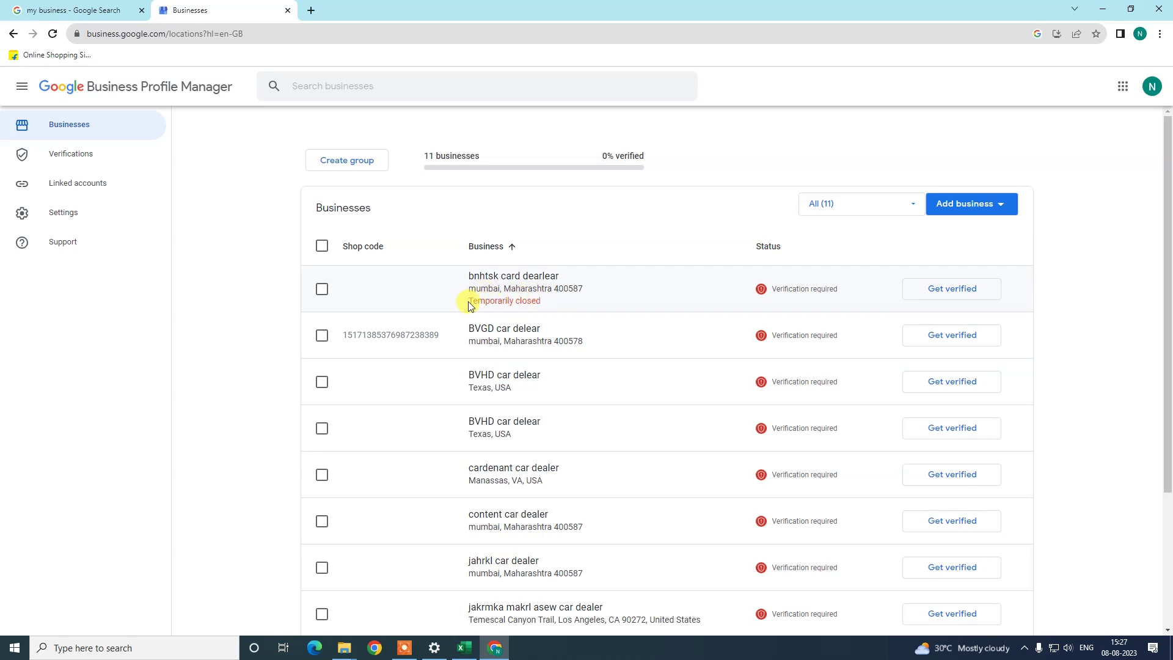
left_click_drag(468, 303, 557, 305)
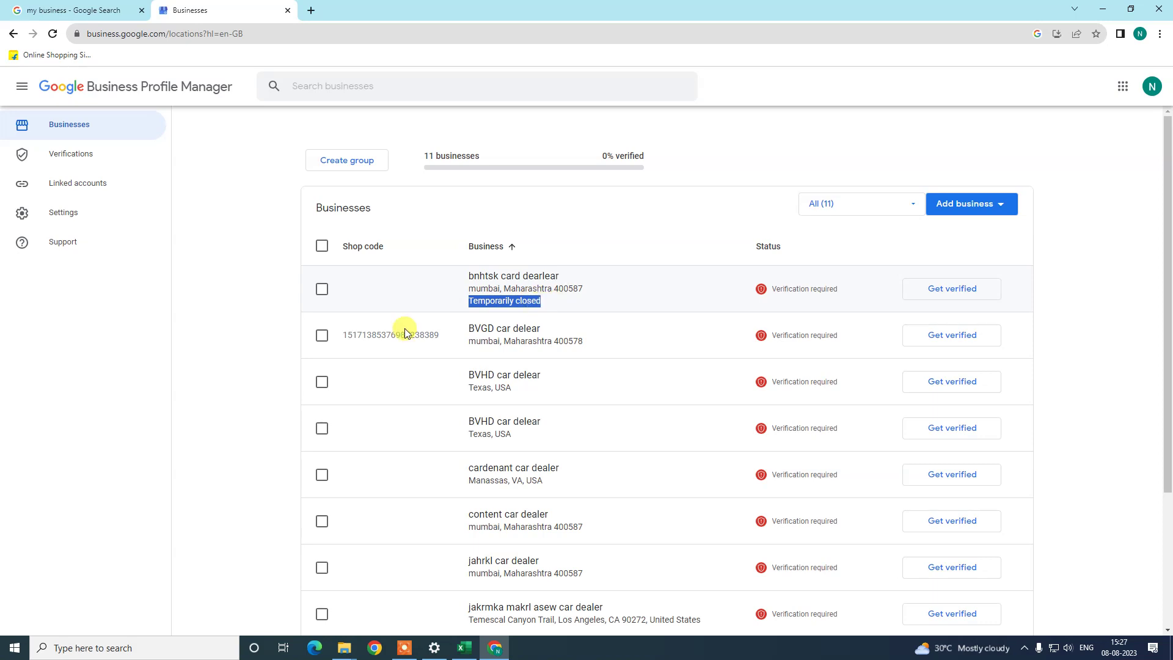
Step: Select the bnhtsk card dearlear listing and choose Remove business from Actions
left_click(322, 289)
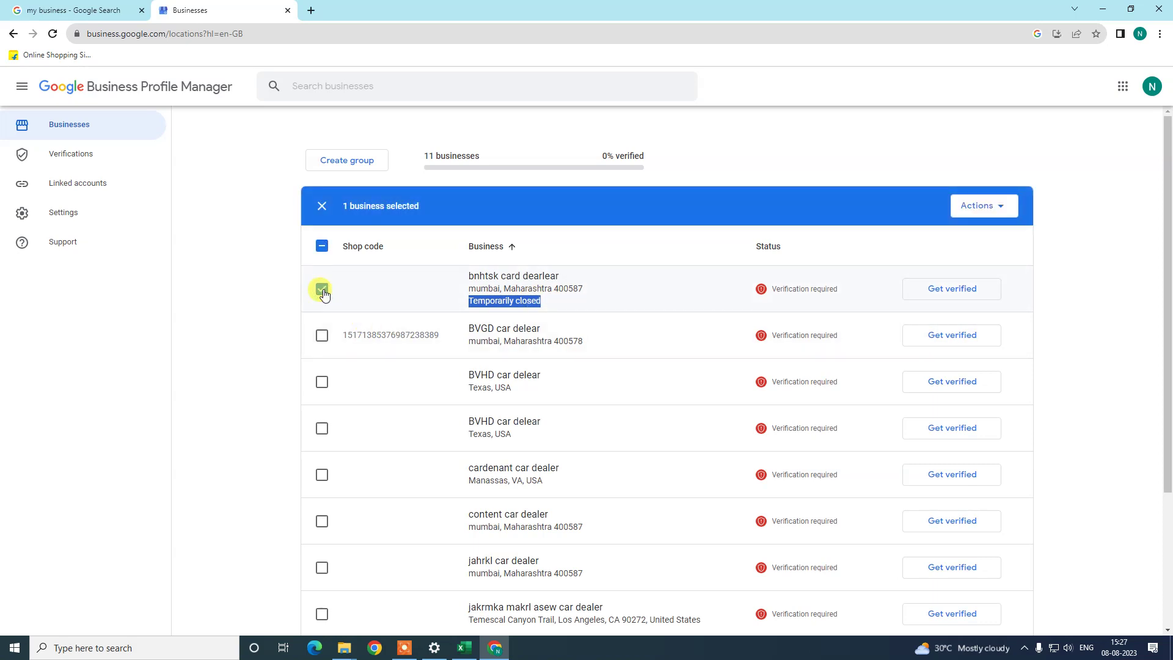
left_click(976, 206)
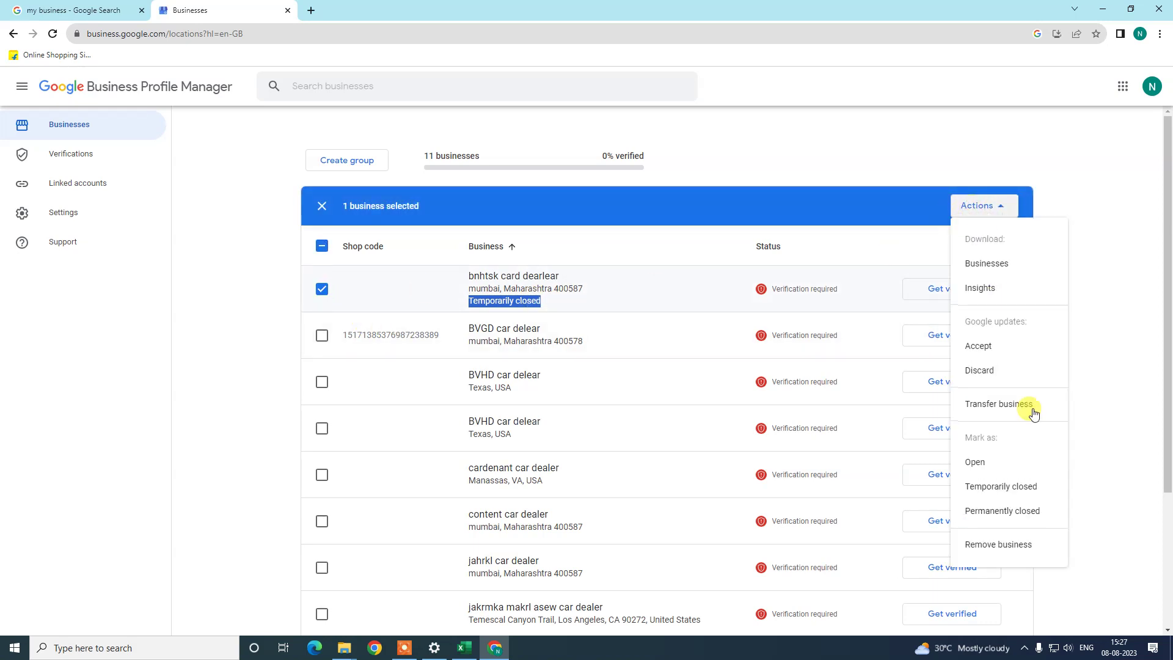
left_click(1001, 547)
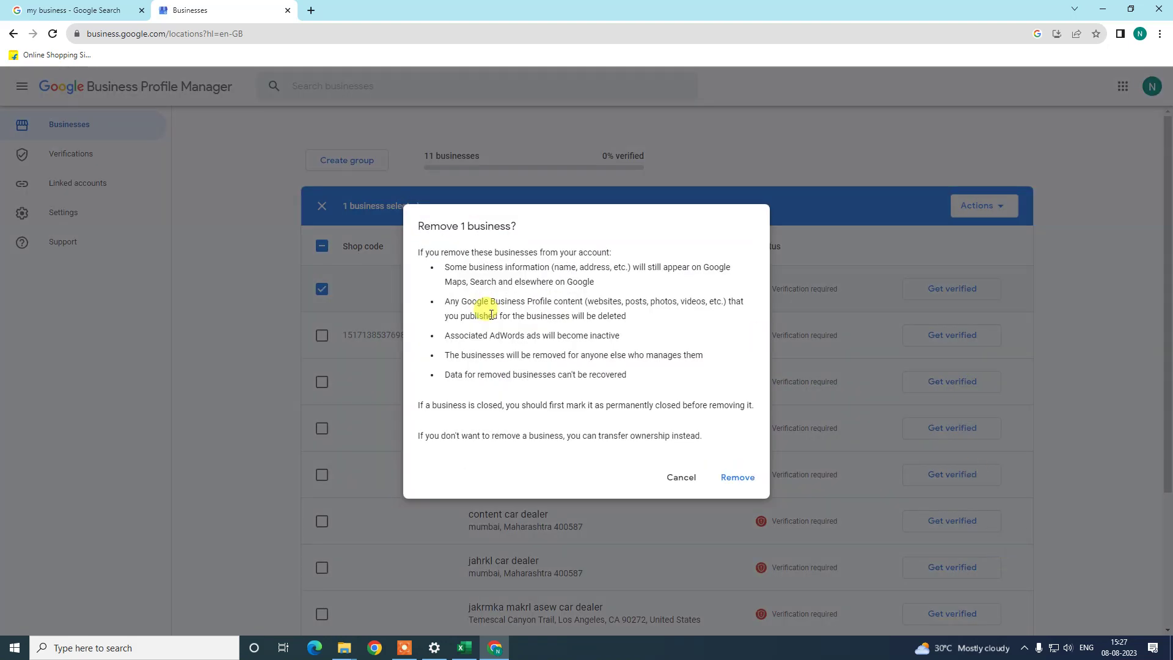
Step: Read through the Remove 1 business? warnings, including the name and address mention
left_click_drag(429, 264, 707, 375)
left_click(714, 341)
left_click_drag(441, 267, 518, 266)
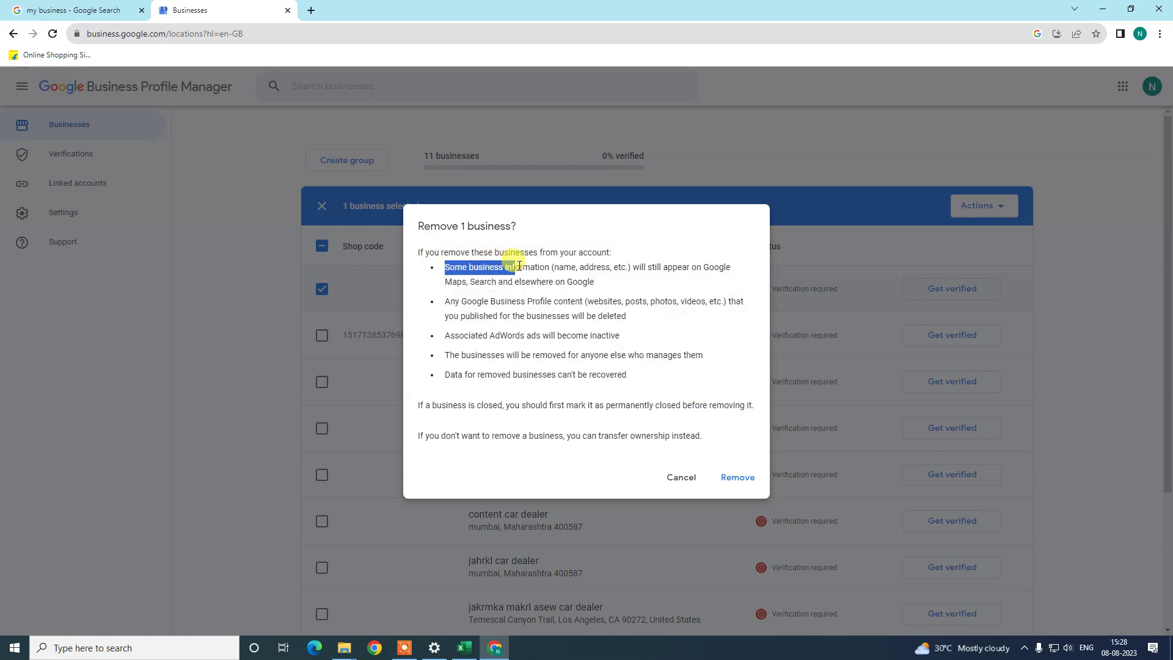
left_click(446, 301)
left_click_drag(585, 301, 466, 305)
left_click(633, 303)
left_click(724, 303)
left_click(550, 267)
left_click_drag(554, 267, 602, 267)
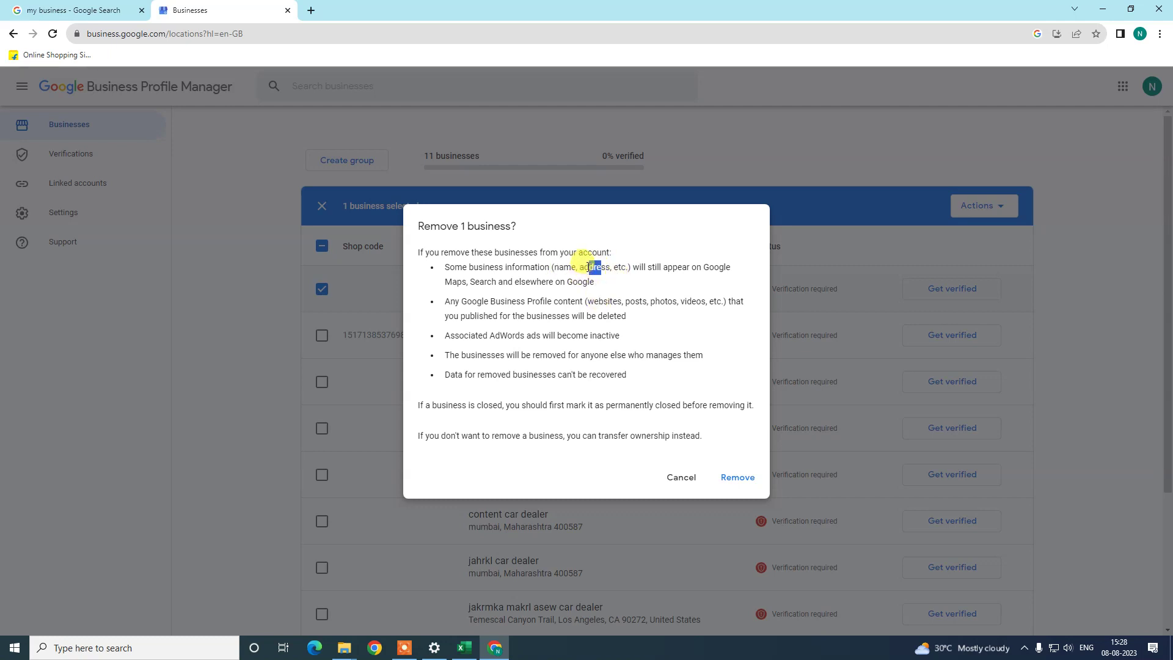
left_click_drag(579, 267, 597, 267)
Step: On the search tab, review bnhtsk card dearlear's Mumbai location in Edit profile, then close the editor
left_click(85, 11)
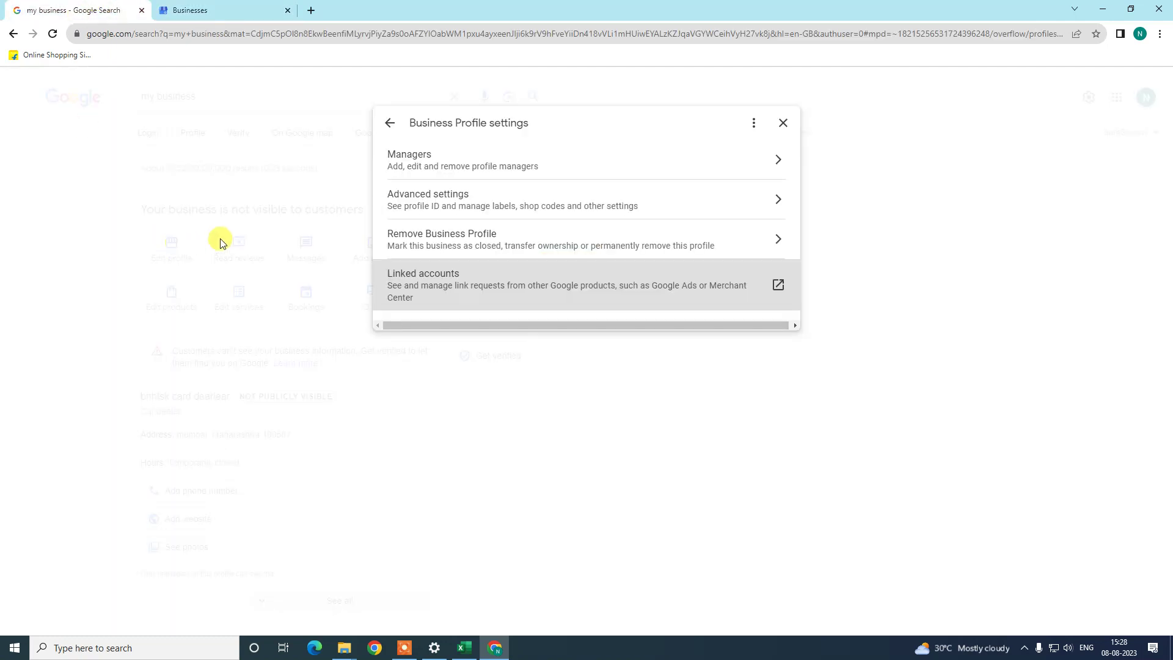
left_click(783, 123)
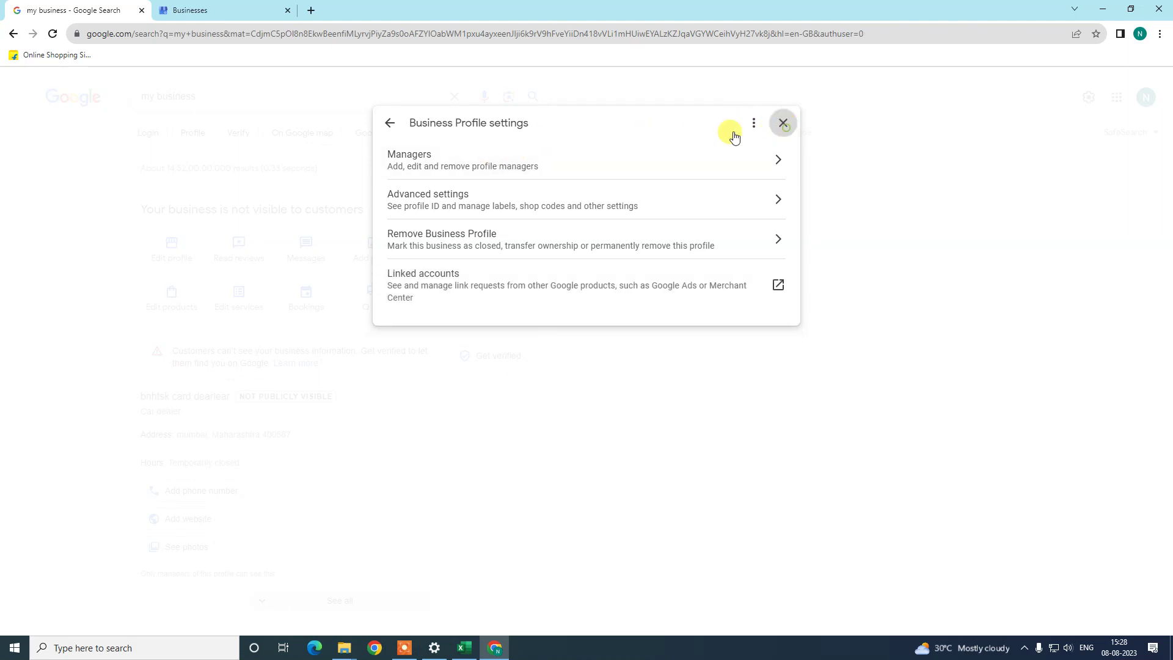
left_click(166, 254)
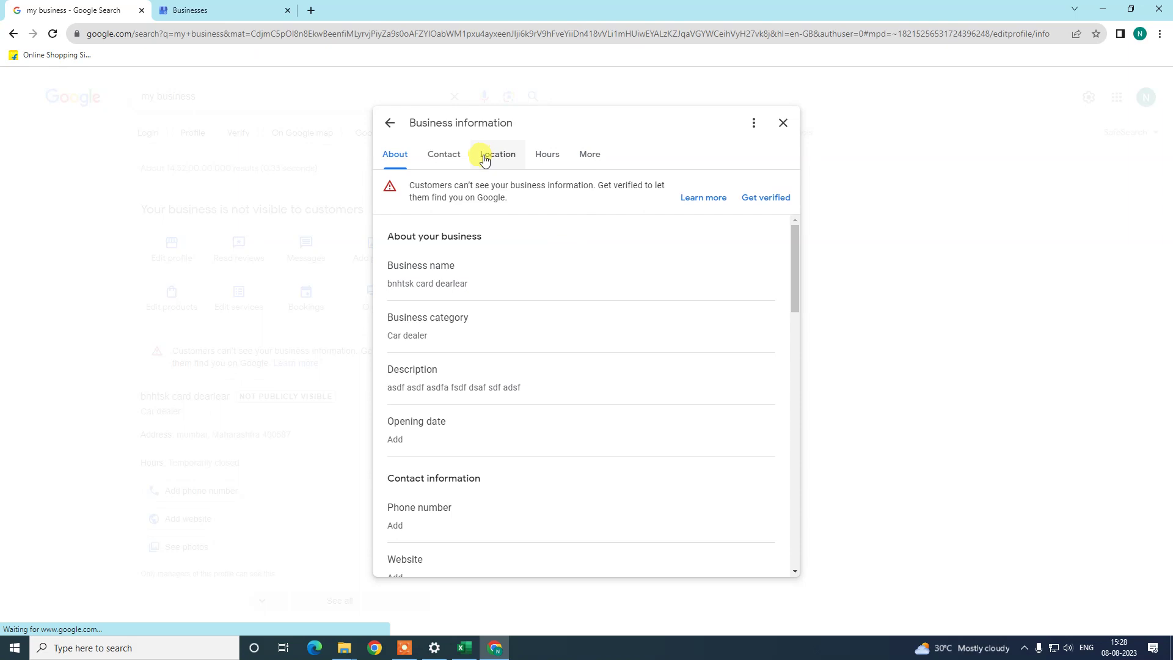
left_click(483, 155)
scroll(574, 312, "down", 1)
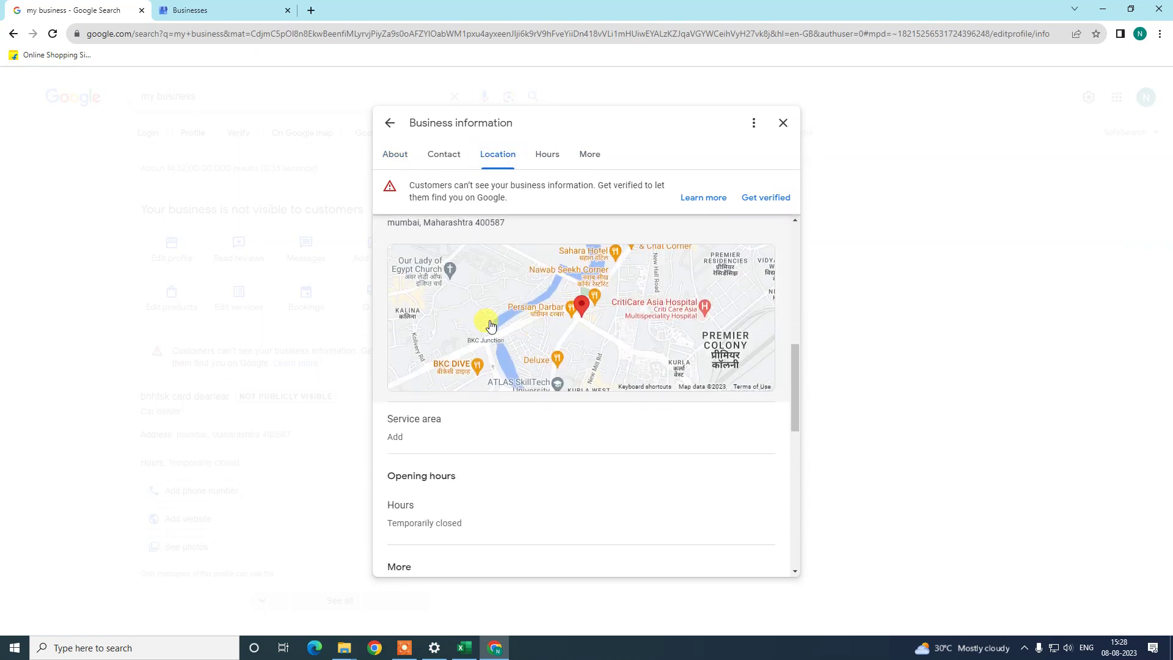
scroll(486, 299, "up", 1)
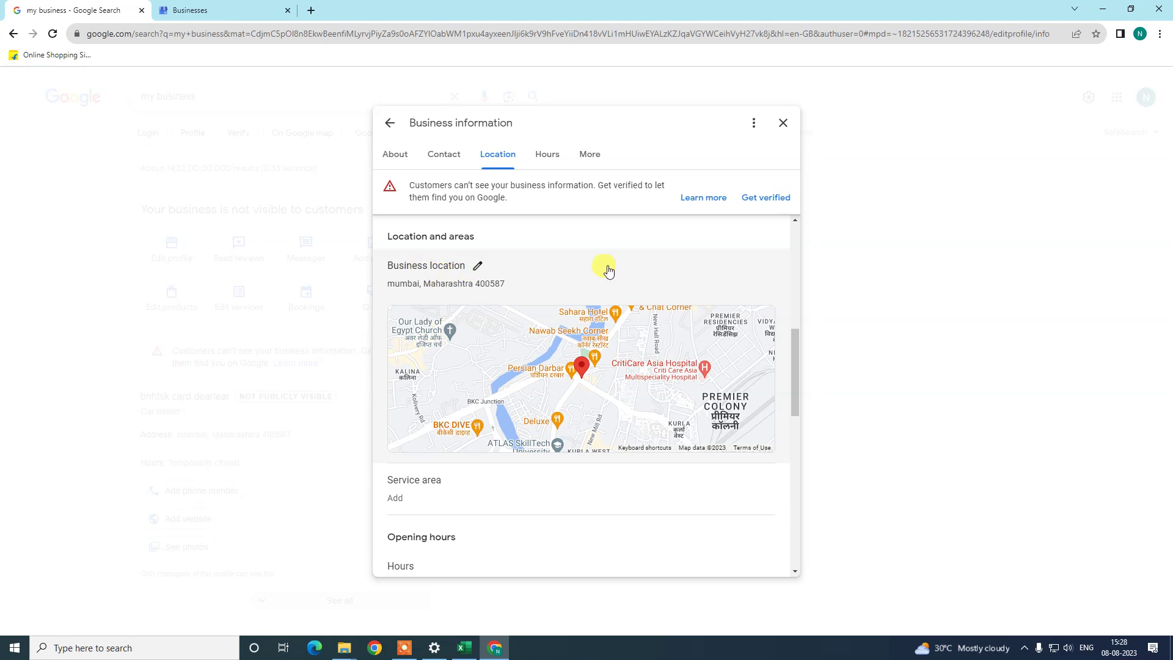
scroll(567, 267, "up", 1)
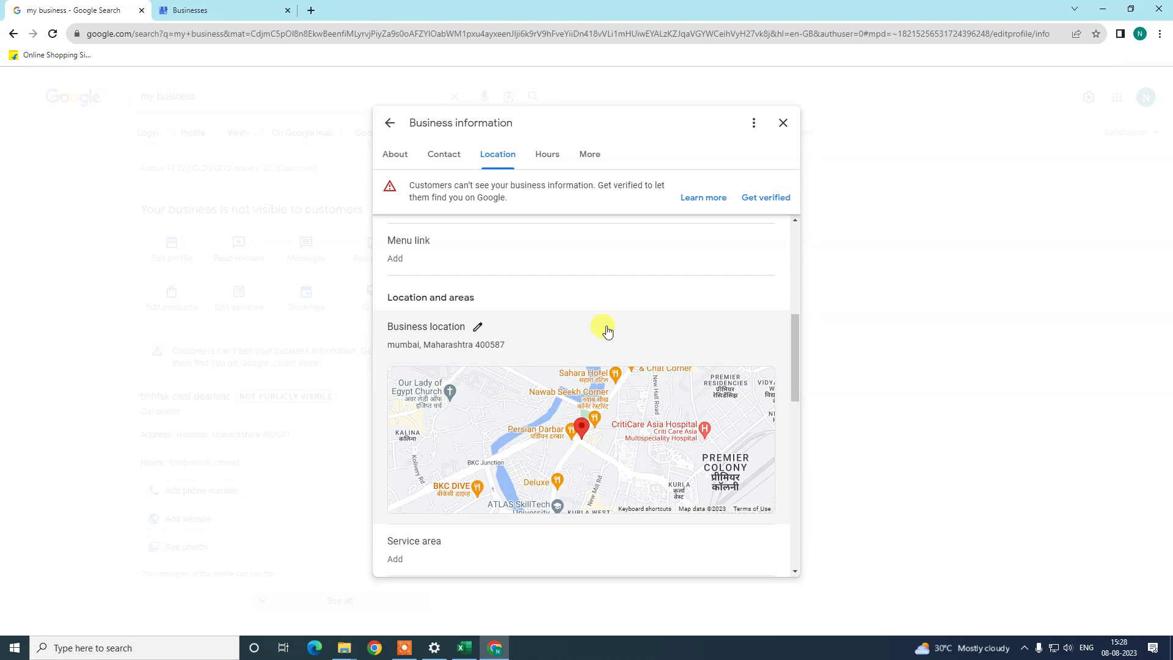
mouse_move(801, 339)
left_mouse_down()
mouse_move(798, 379)
mouse_move(795, 369)
mouse_move(446, 301)
left_mouse_up()
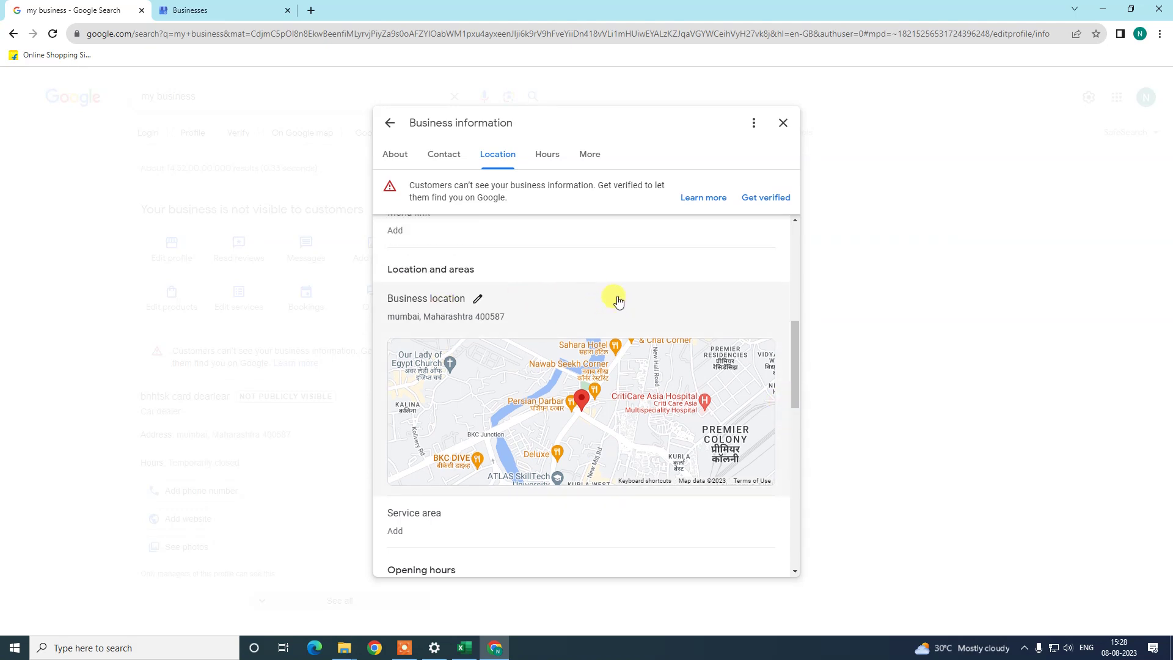
left_click(782, 124)
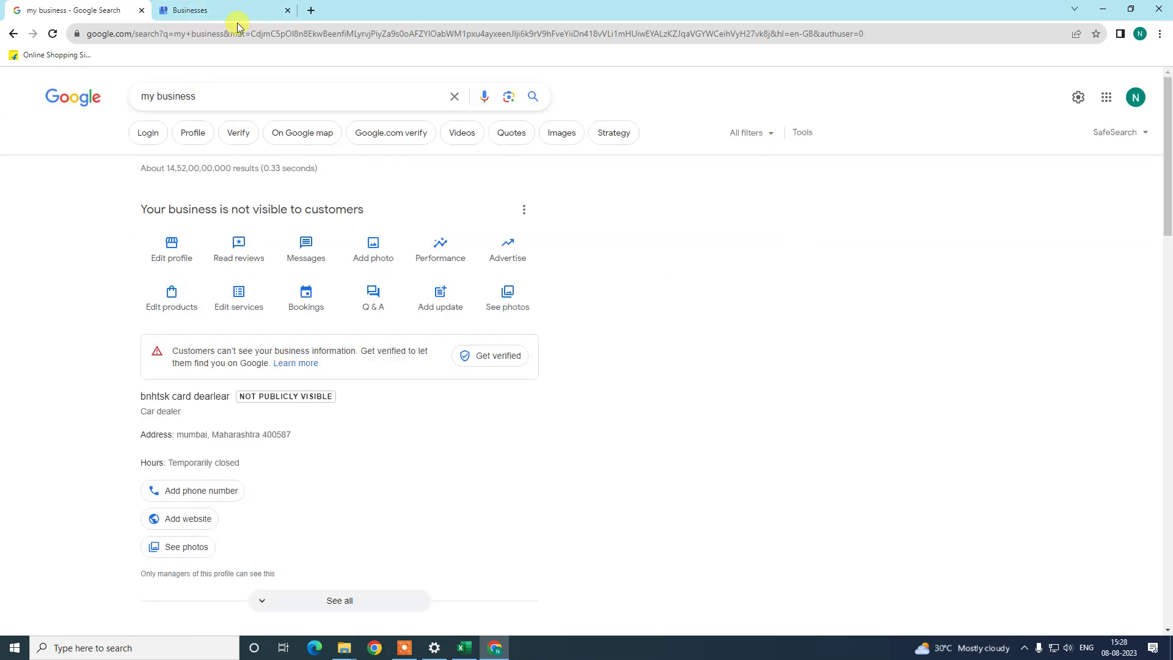
left_click(221, 7)
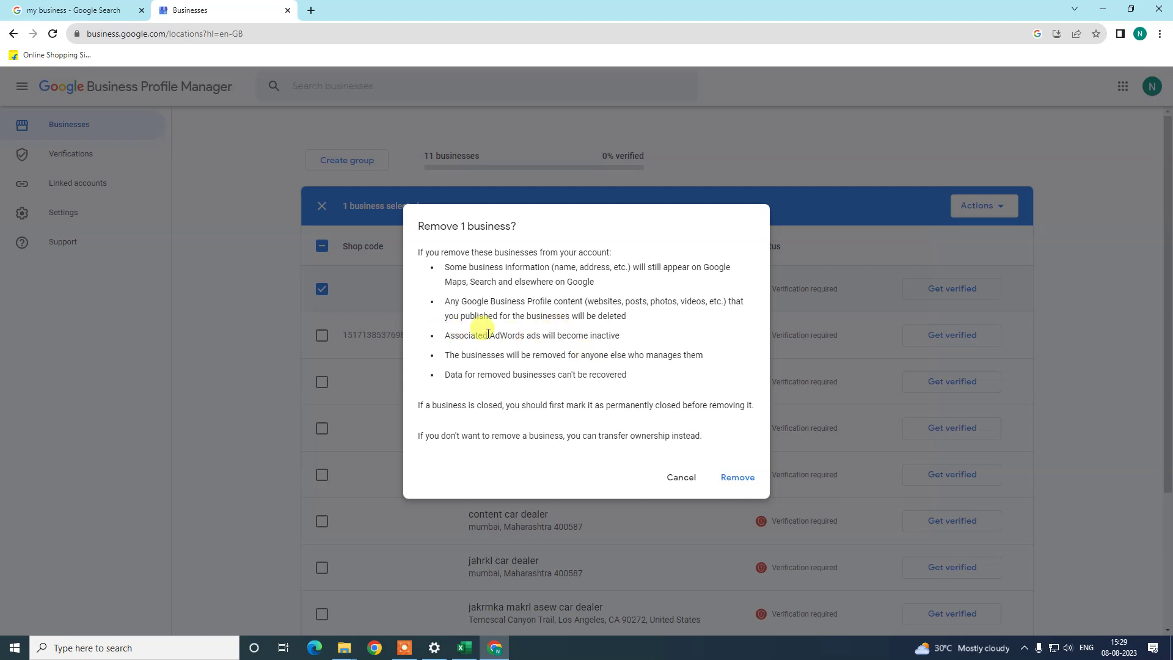
mouse_move(489, 333)
left_mouse_down()
mouse_move(537, 333)
mouse_move(492, 336)
left_mouse_up()
left_click(544, 333)
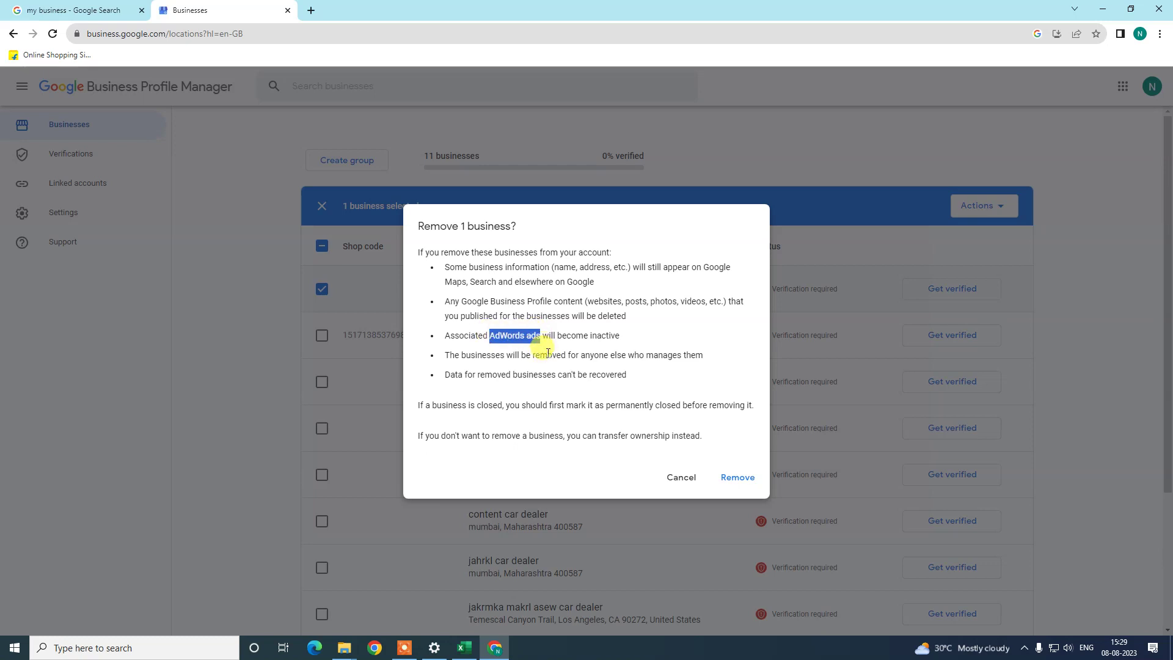
left_click(555, 352)
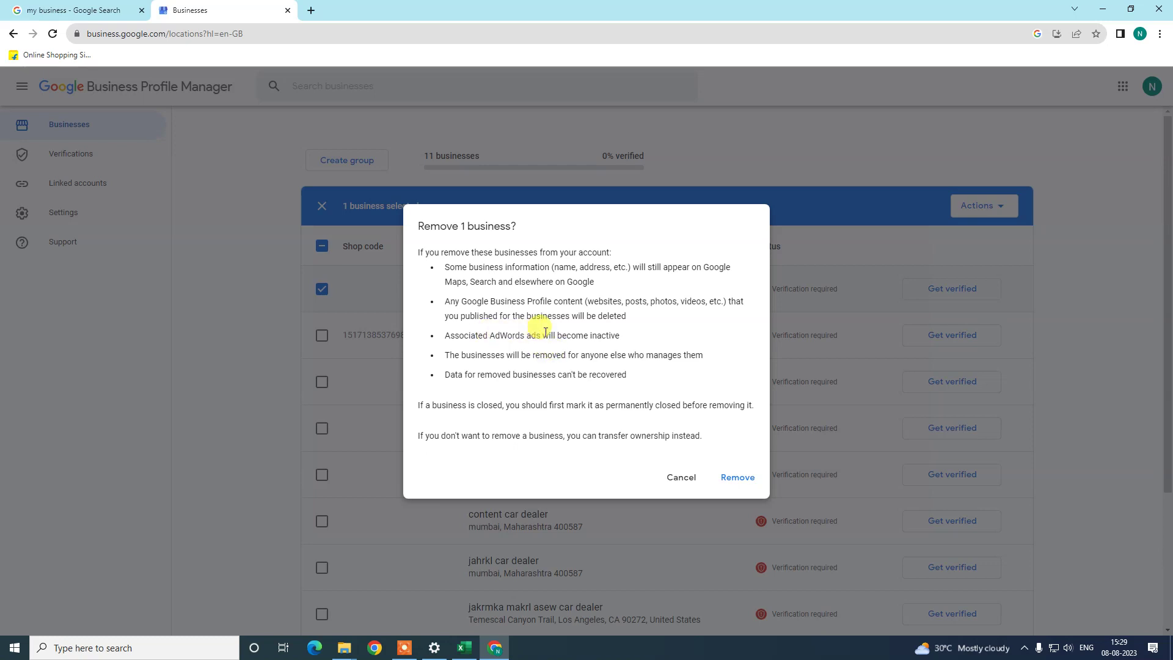
left_click_drag(490, 335, 542, 335)
left_click(553, 335)
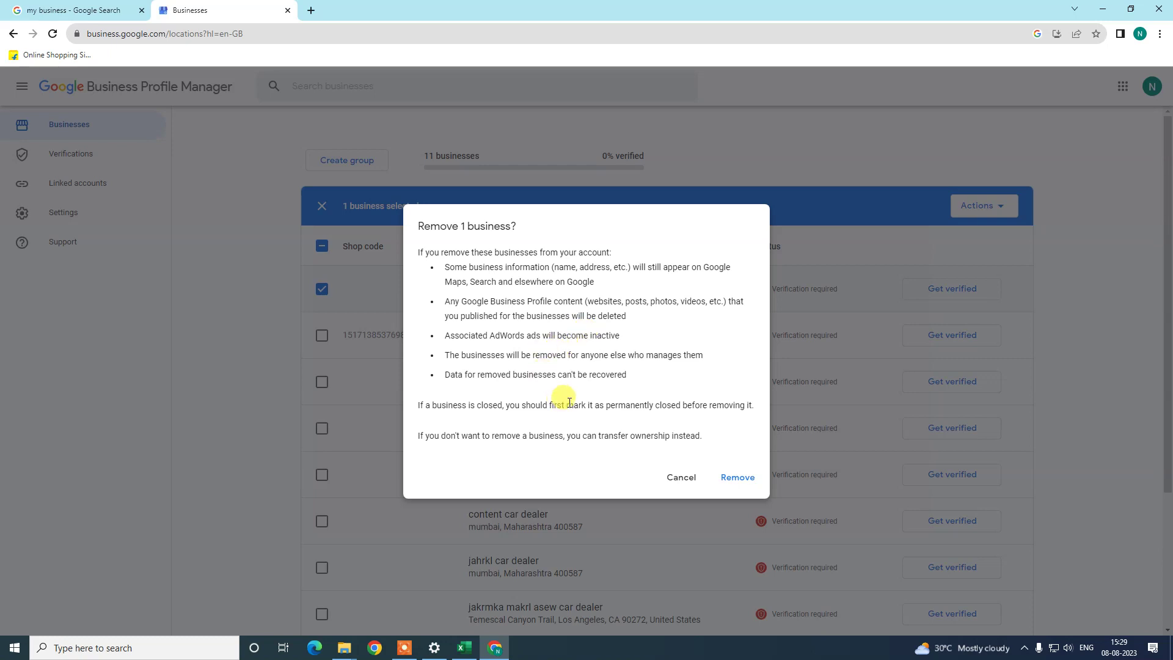
left_click_drag(601, 335, 583, 336)
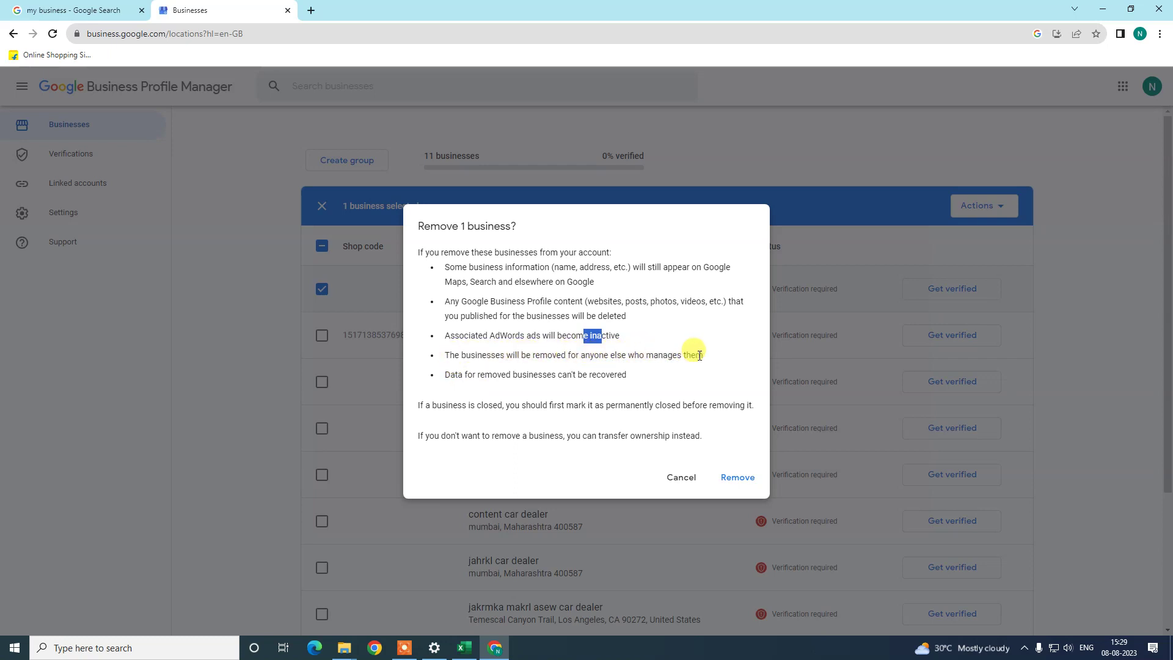
left_click_drag(696, 356, 629, 355)
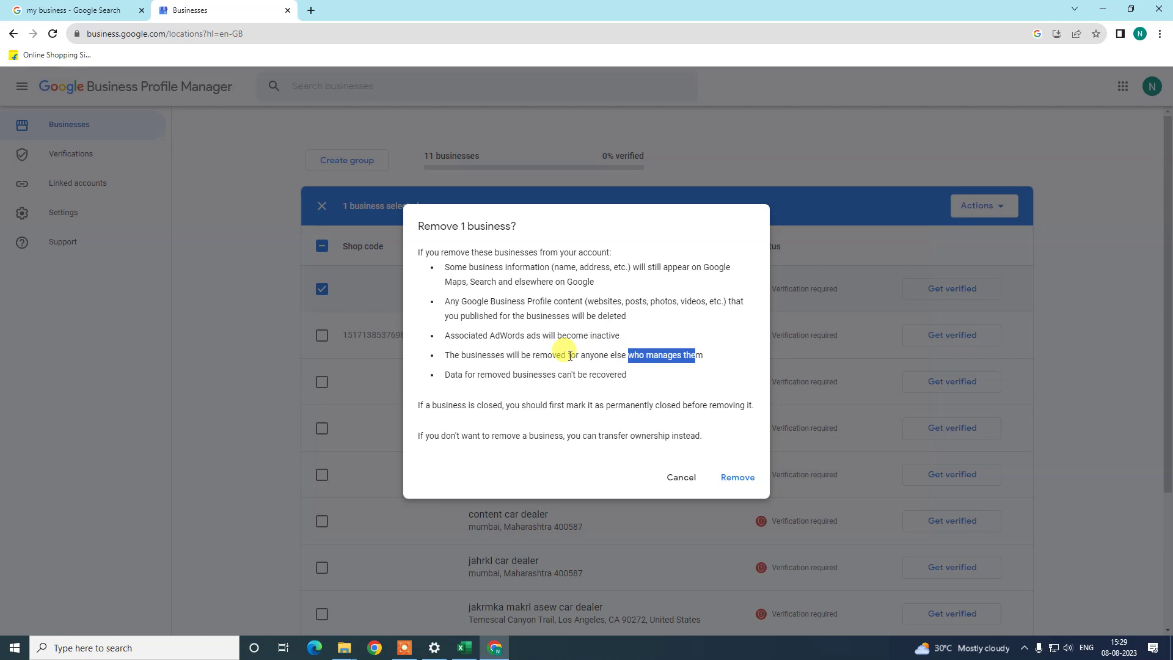
left_click(636, 355)
left_click_drag(629, 355, 697, 357)
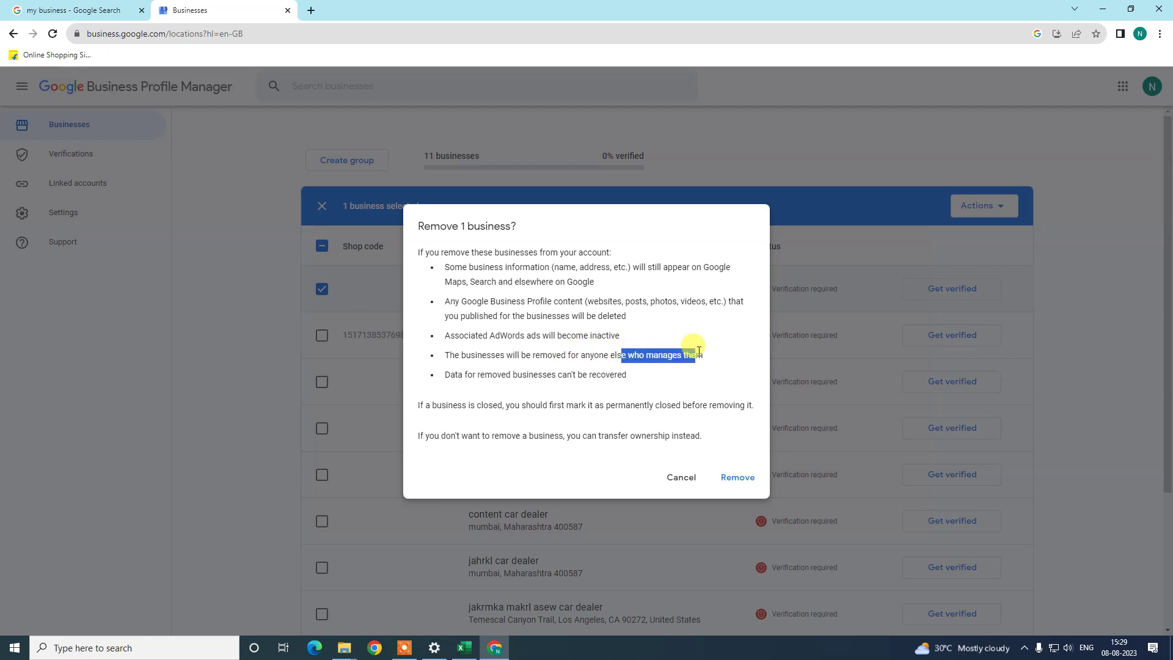
left_click(449, 377)
left_click_drag(449, 377, 597, 378)
left_click(587, 376)
left_click_drag(447, 374, 630, 377)
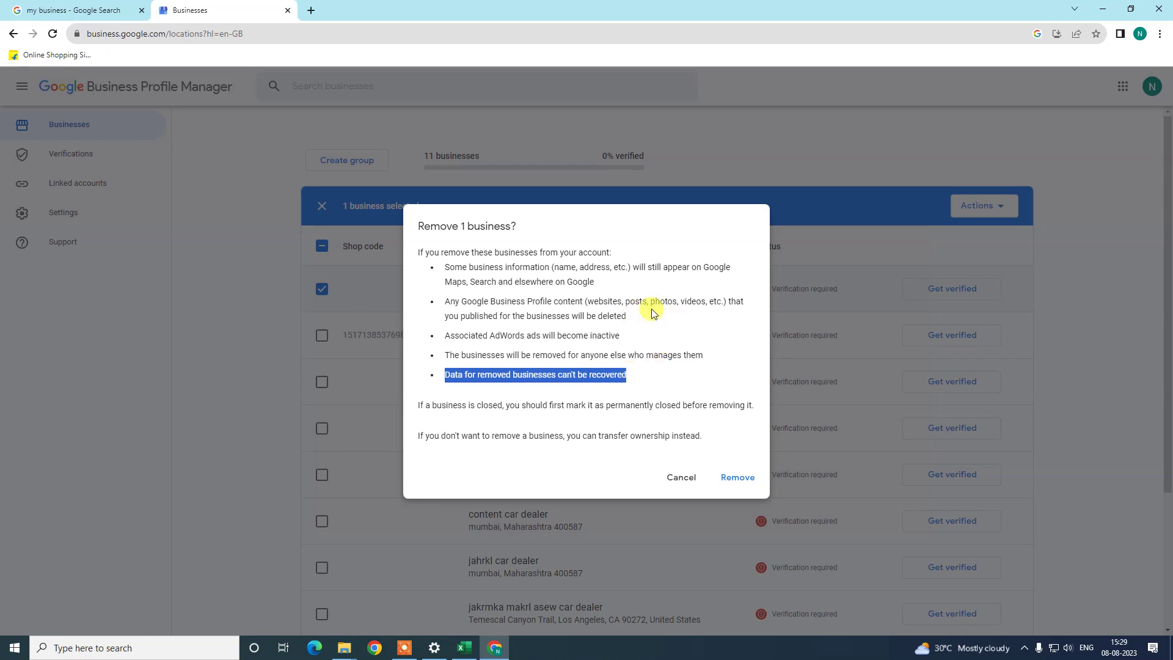
left_click(55, 5)
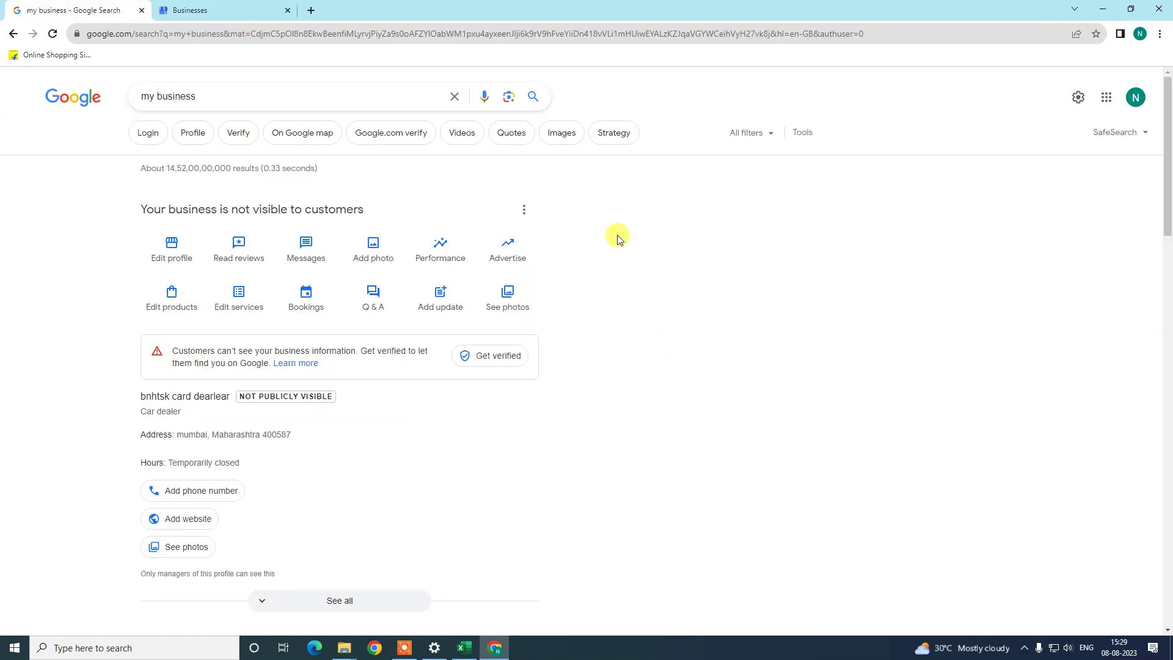
Step: Check what Business Profile settings > Remove Business Profile > Remove profile content and managers does, then return to Manager
left_click(524, 210)
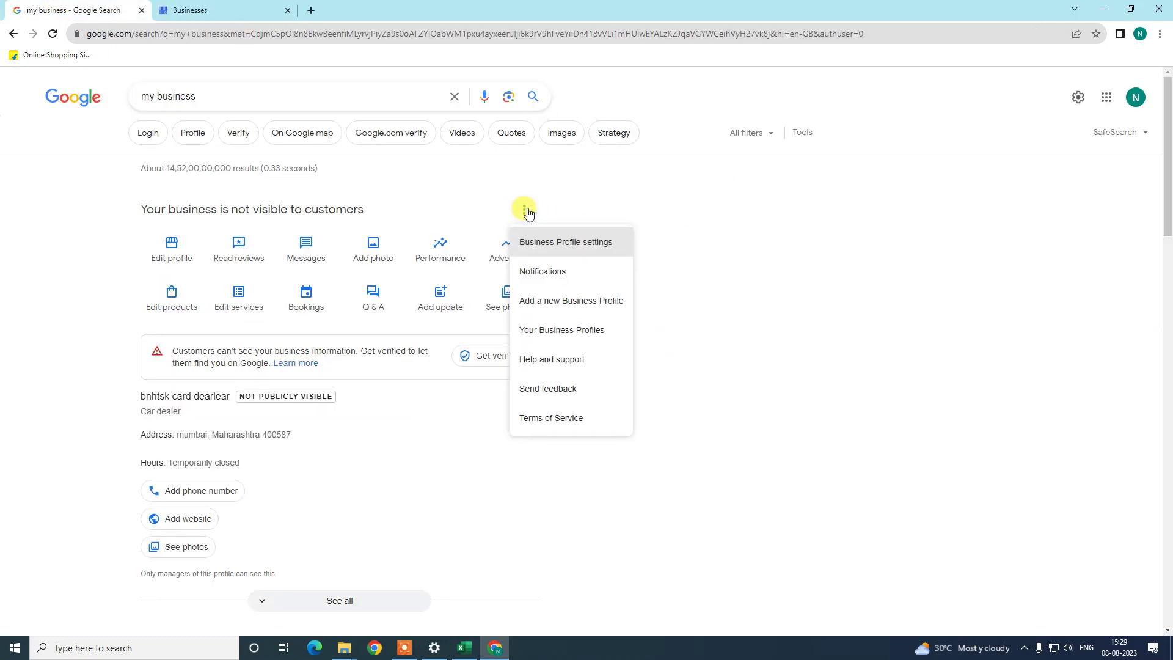
left_click(570, 251)
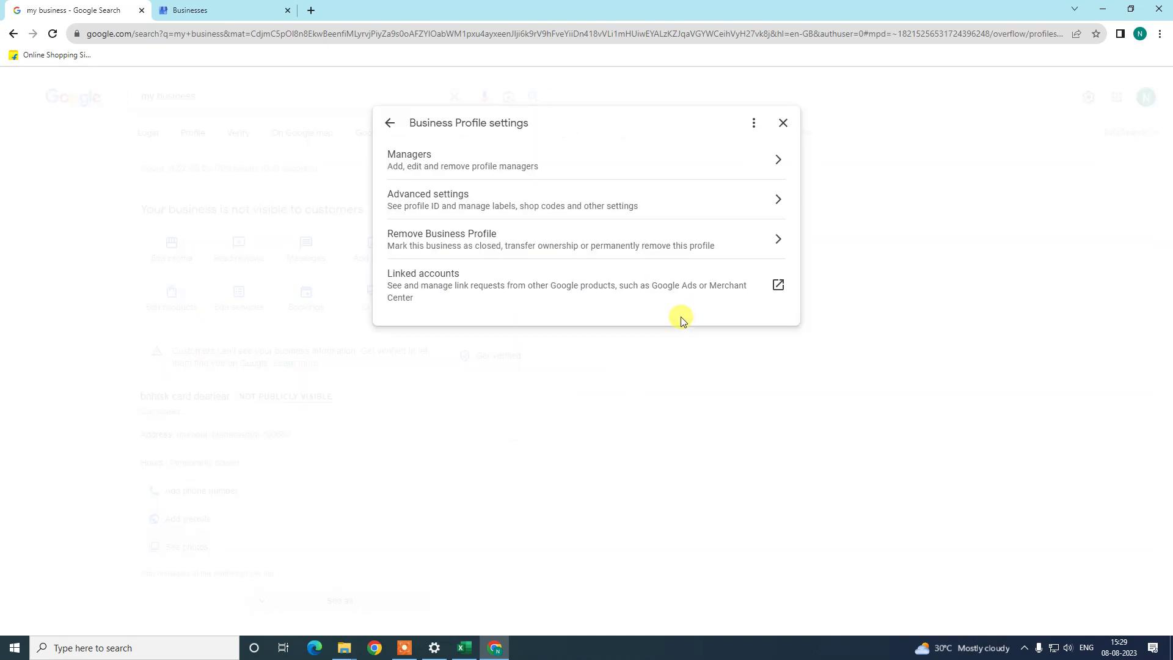
left_click(476, 233)
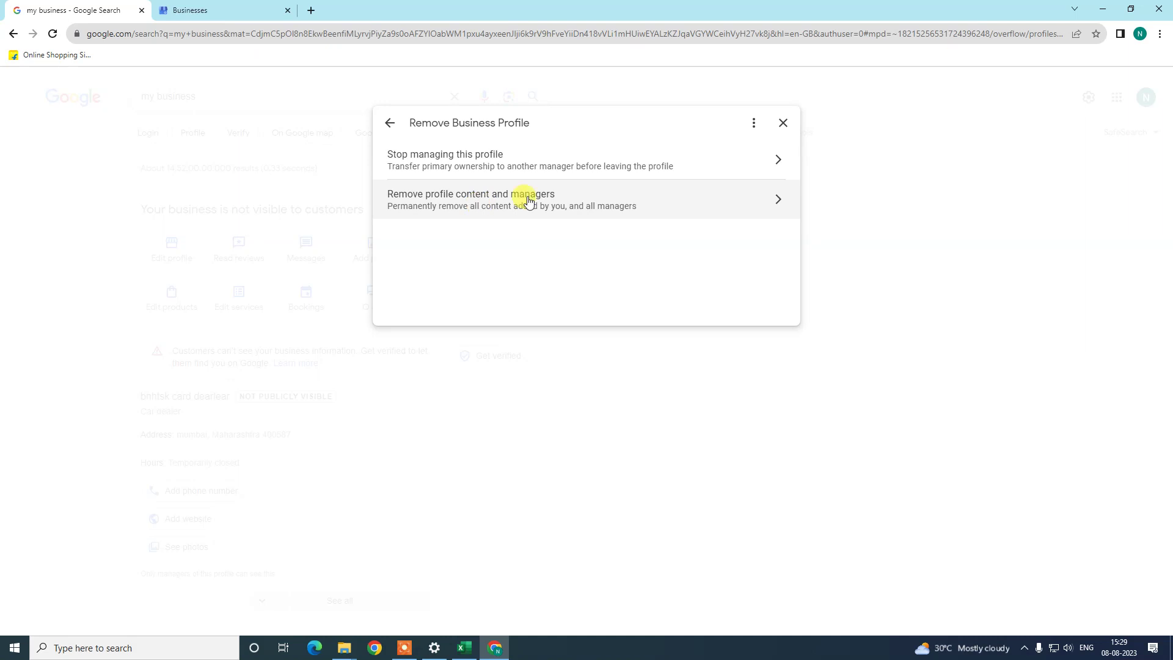
left_click(563, 199)
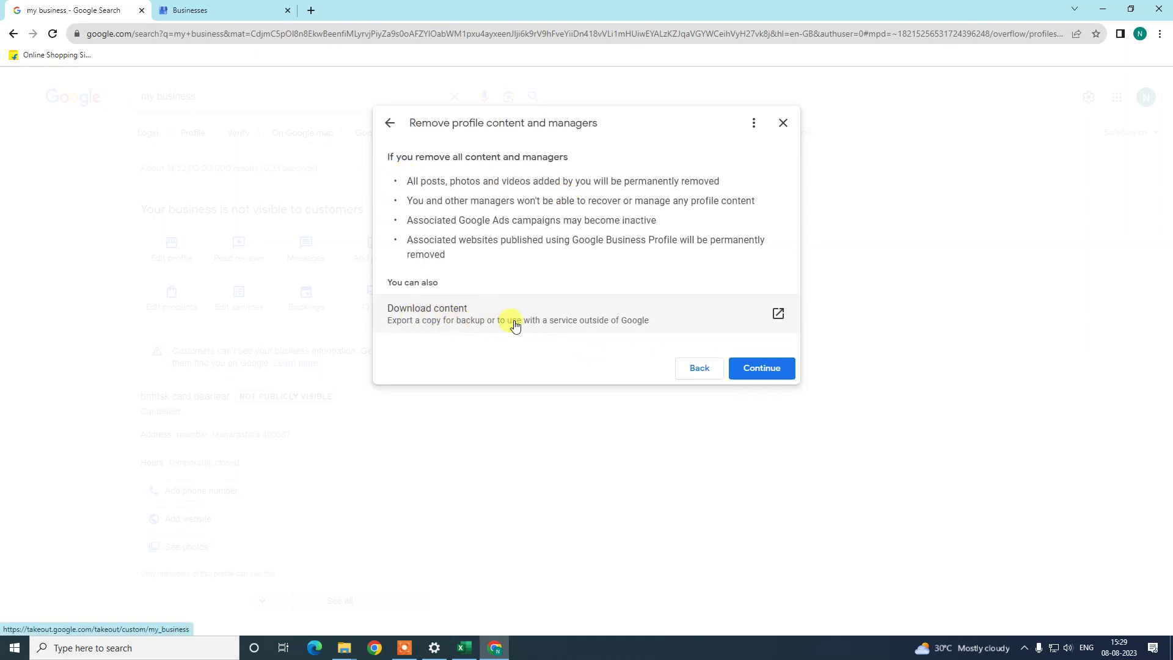
left_click(208, 11)
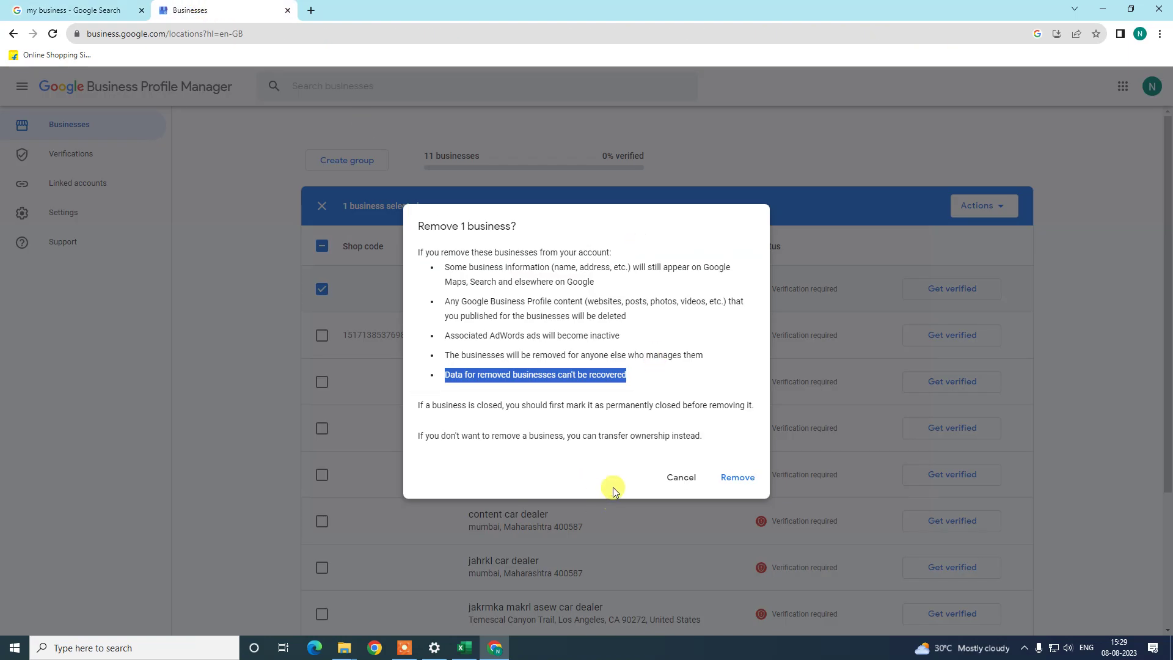
Step: Reread the Remove 1 business? warnings and cancel removing bnhtsk card dearlear
left_click_drag(471, 252, 581, 253)
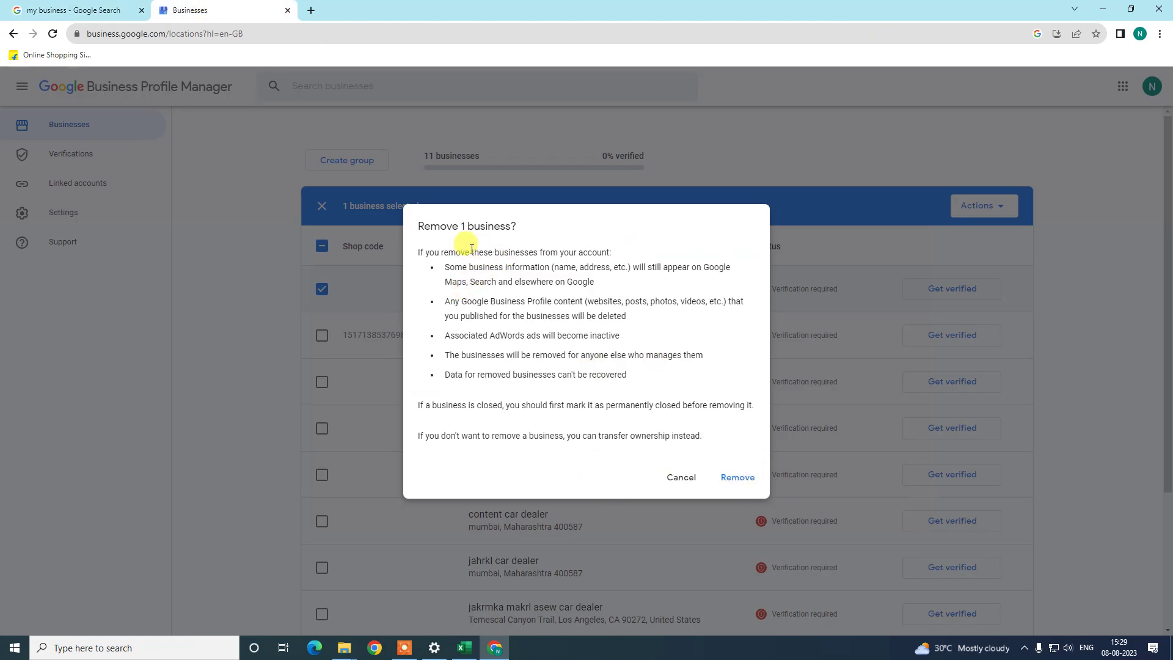
left_click(559, 269)
left_click_drag(604, 267, 627, 267)
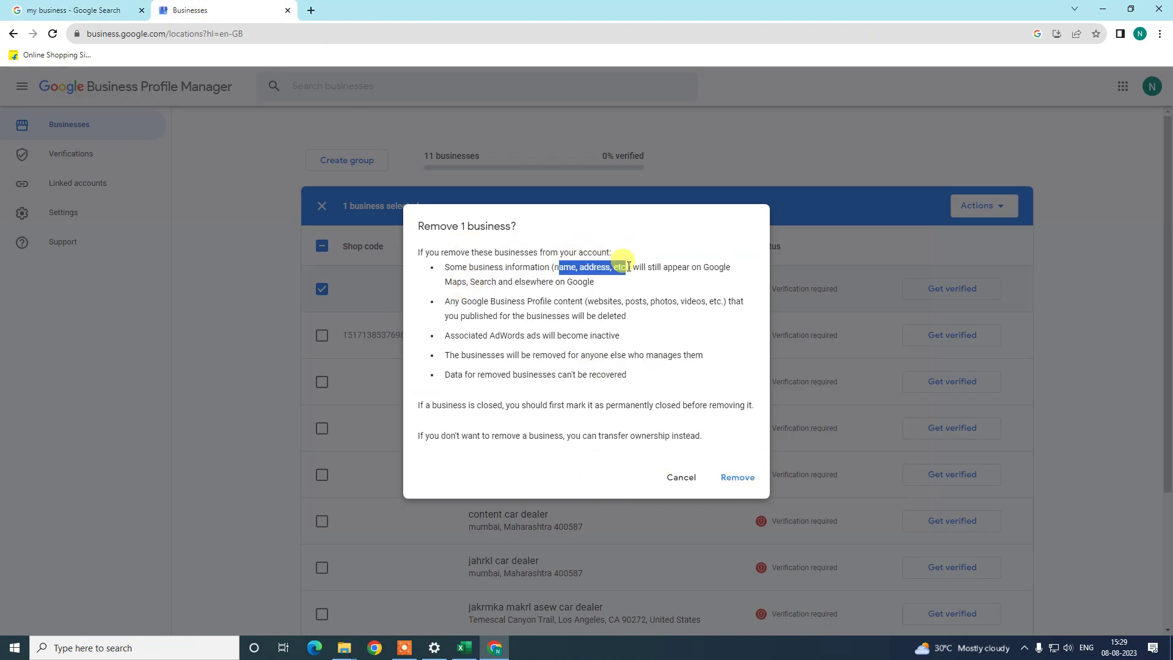
left_click(600, 267)
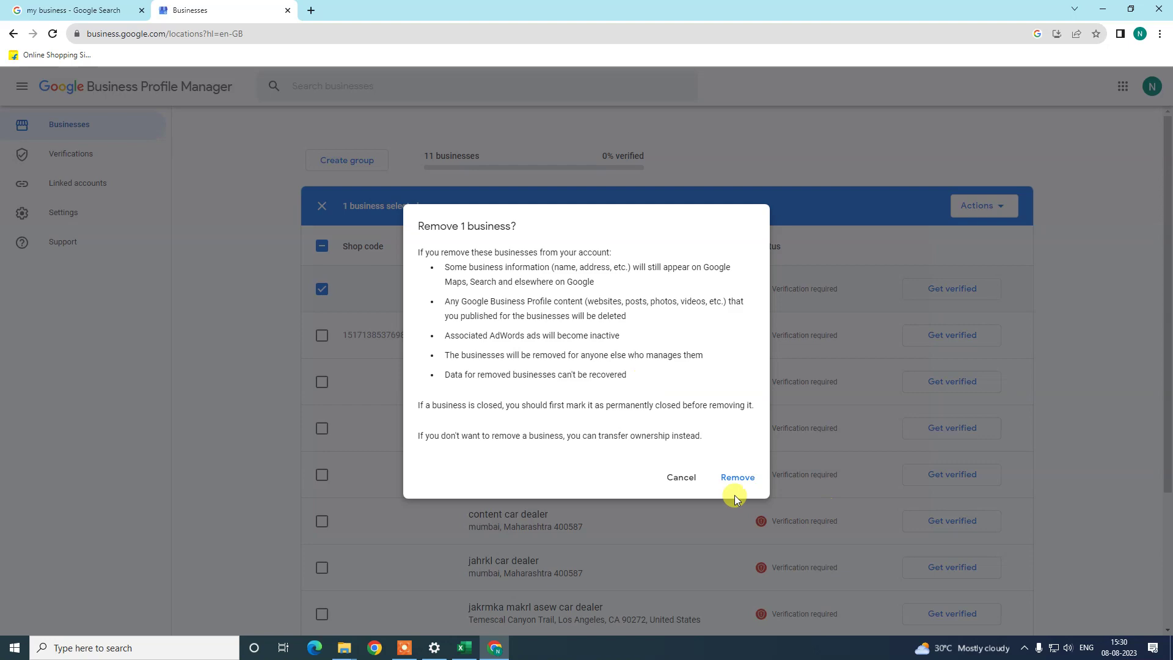
left_click(680, 477)
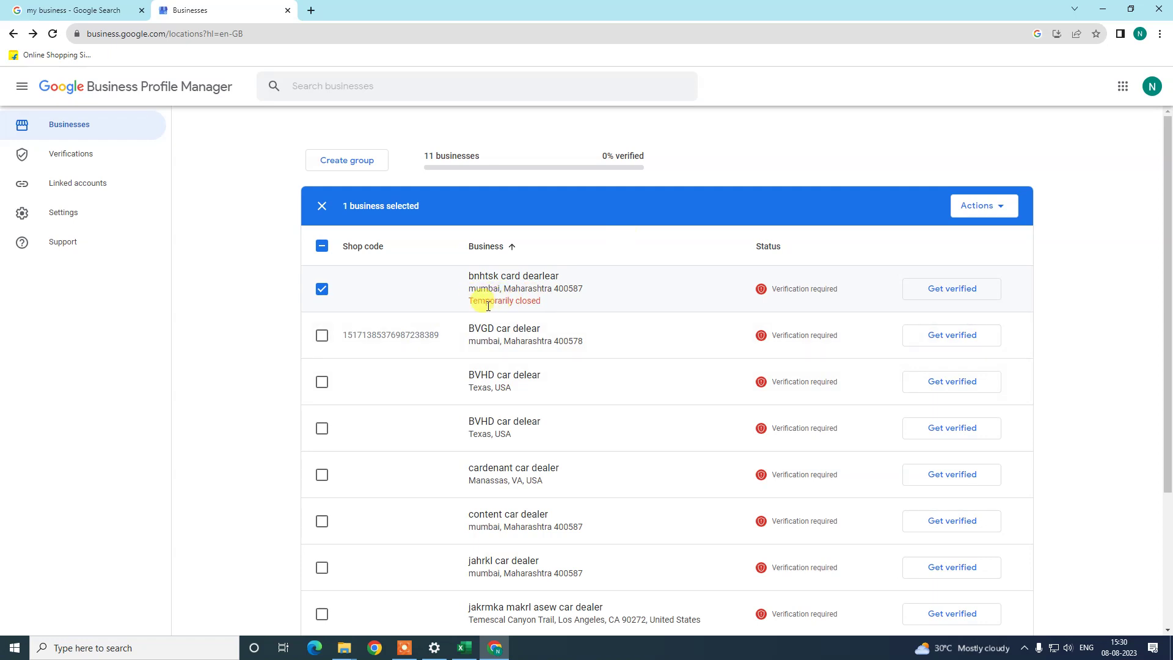
Step: Mark the bnhtsk card dearlear listing as Open via Actions and confirm
left_click(978, 208)
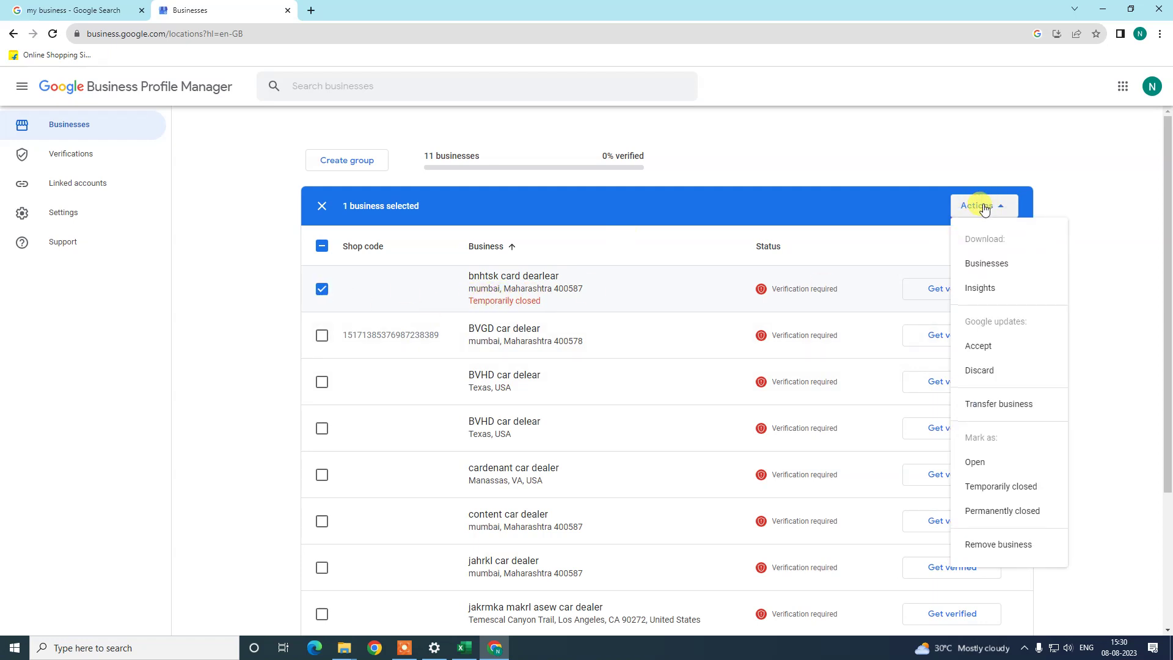
left_click(989, 467)
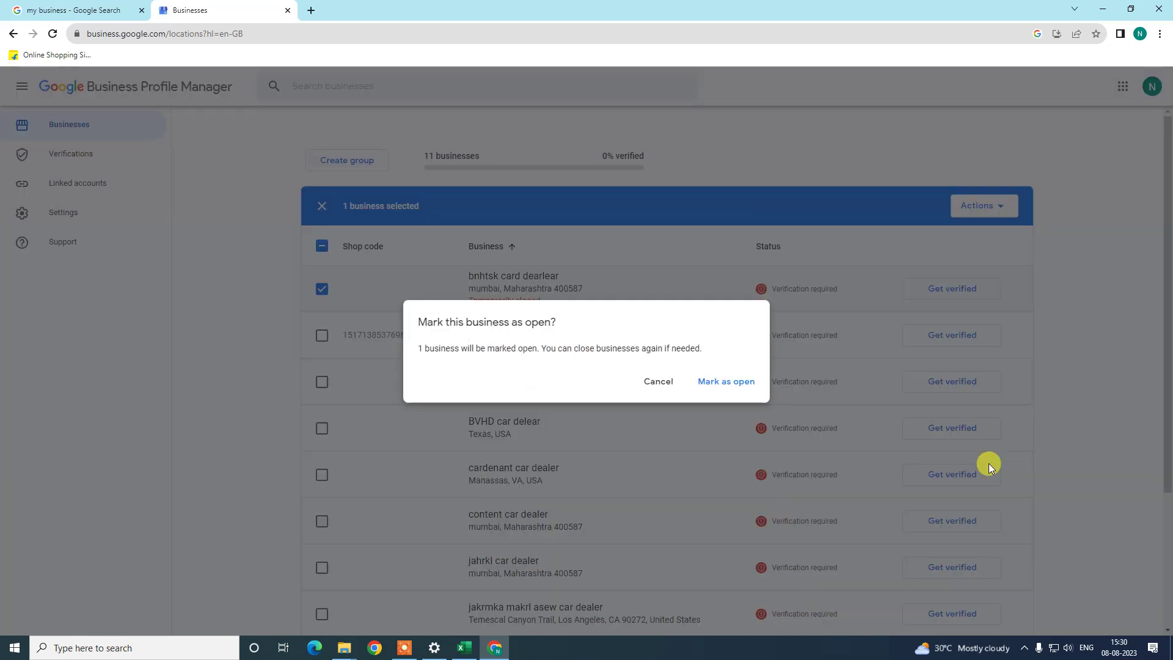
left_click(747, 392)
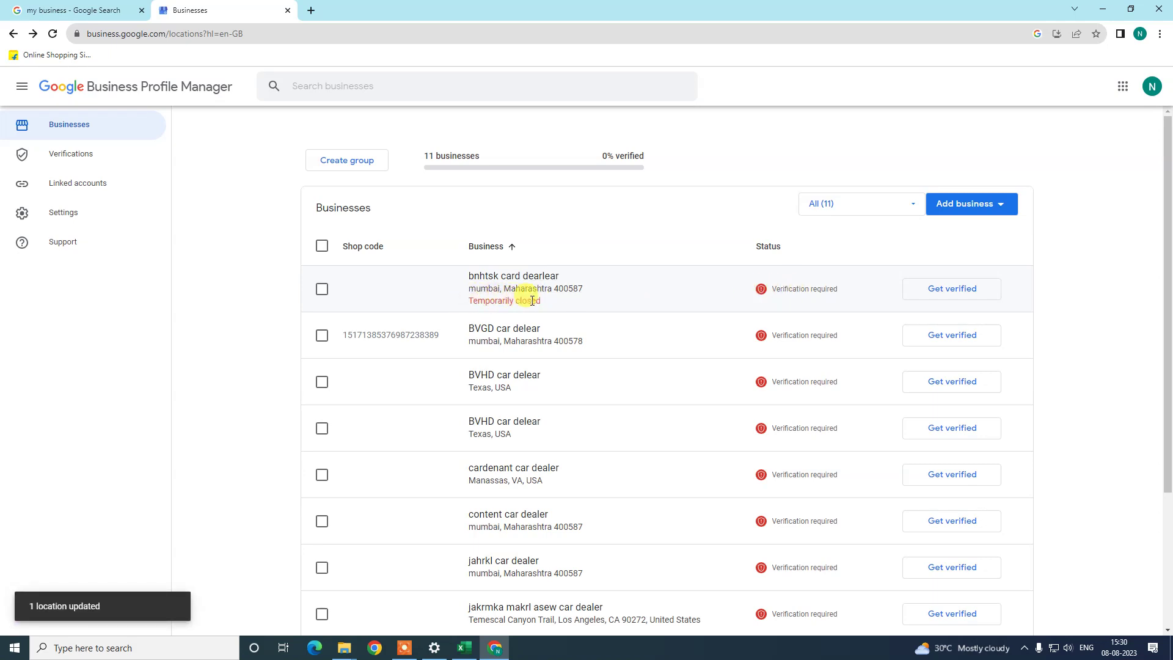
Step: Reselect the listing, check its Verification required status, and leave the Windows desktop showing
left_click(962, 209)
left_click(324, 289)
left_click(324, 289)
left_click(982, 206)
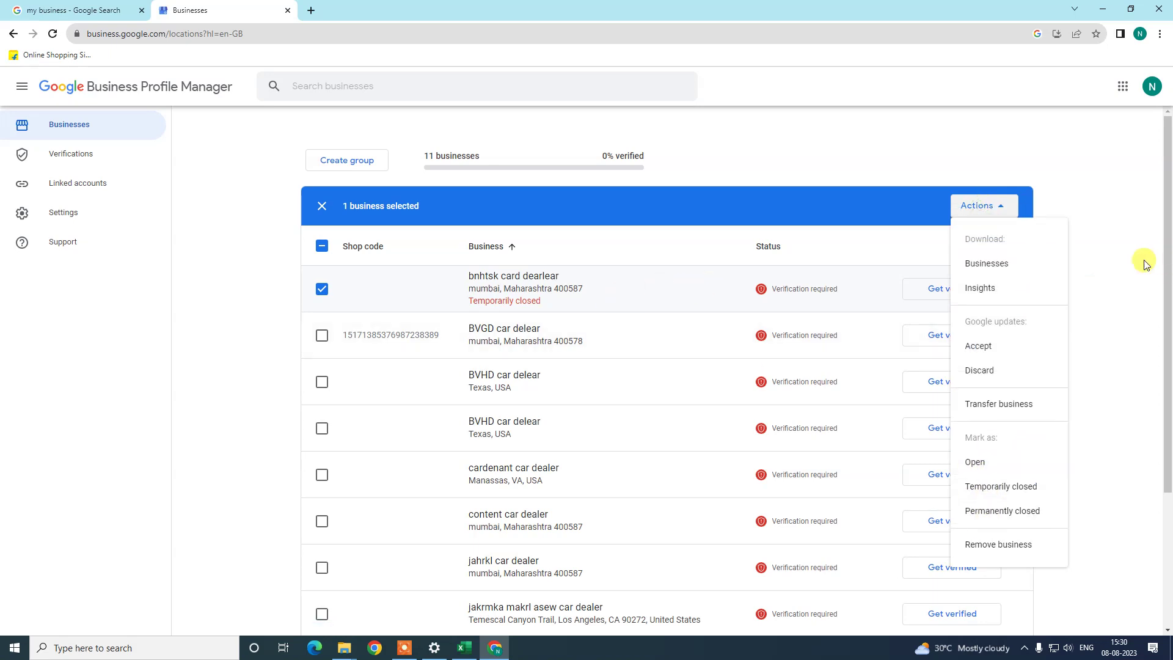
left_click(1125, 262)
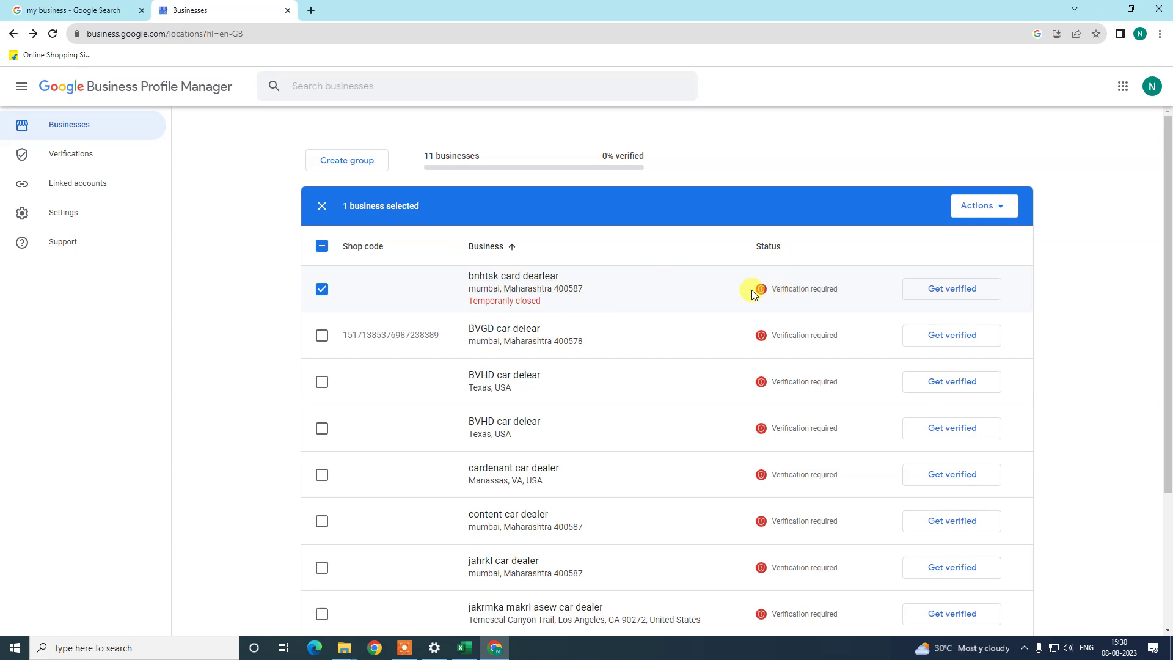
left_click_drag(758, 288, 846, 296)
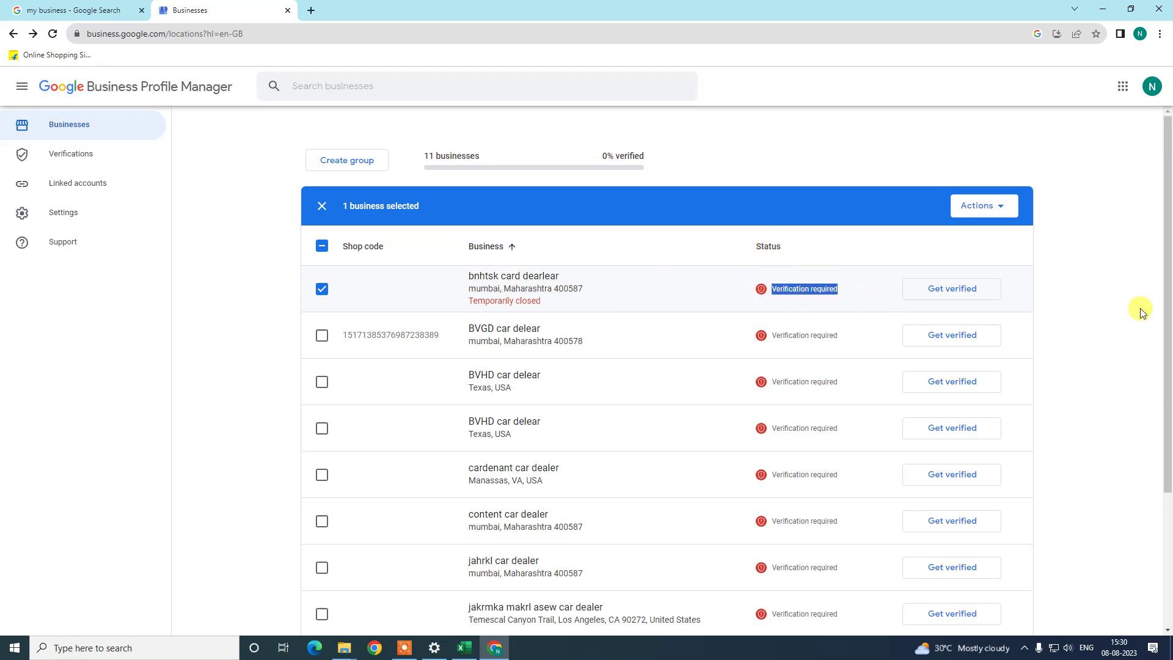
key("super+d")
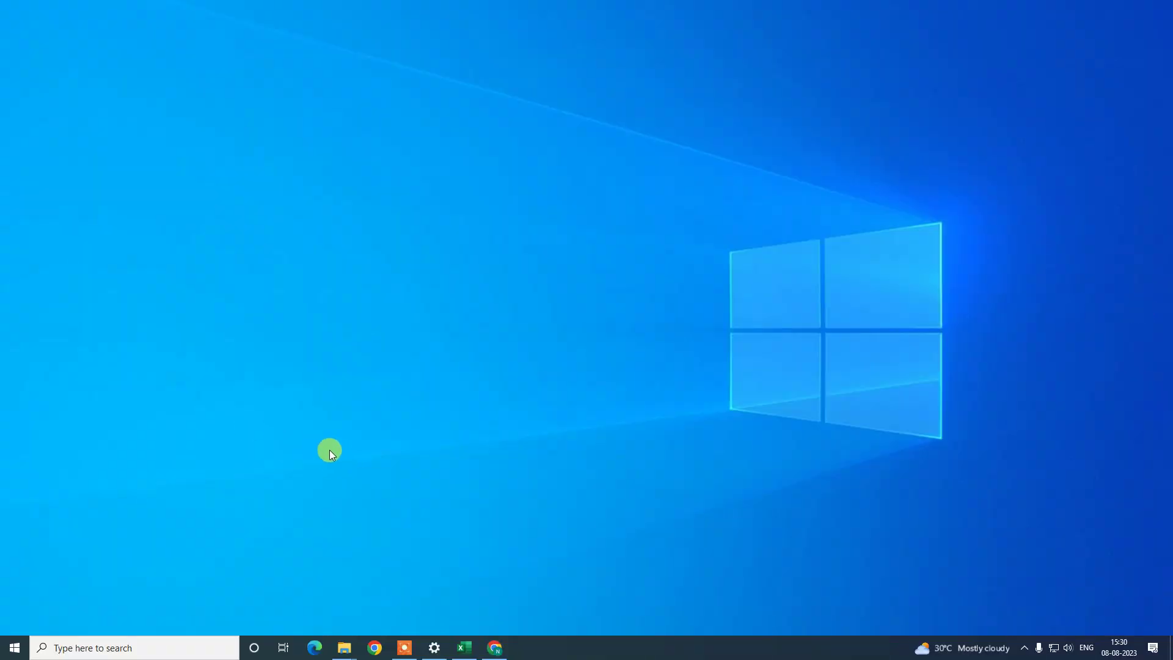